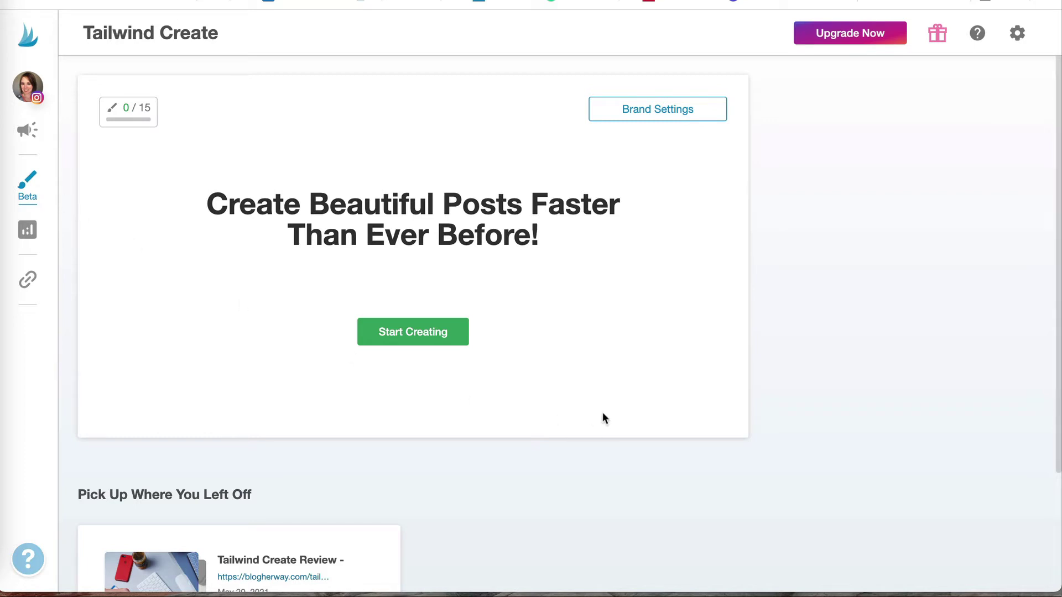
Open Brand Settings and browse the title font list, leaving Open Sans as title font
{"action": "left_click", "coordinate": [708, 118]}
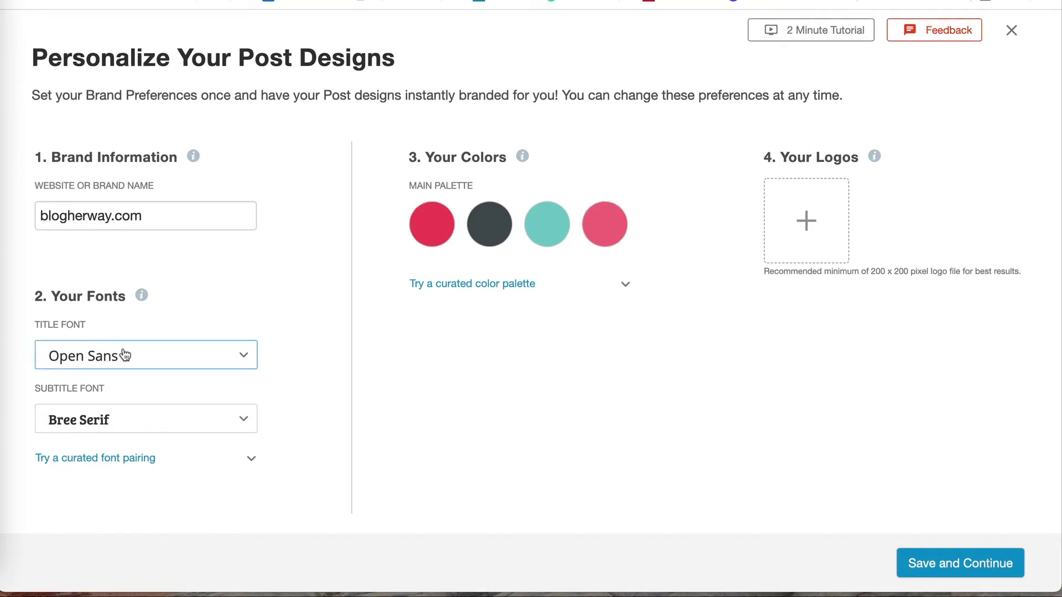
{"action": "left_click", "coordinate": [244, 359]}
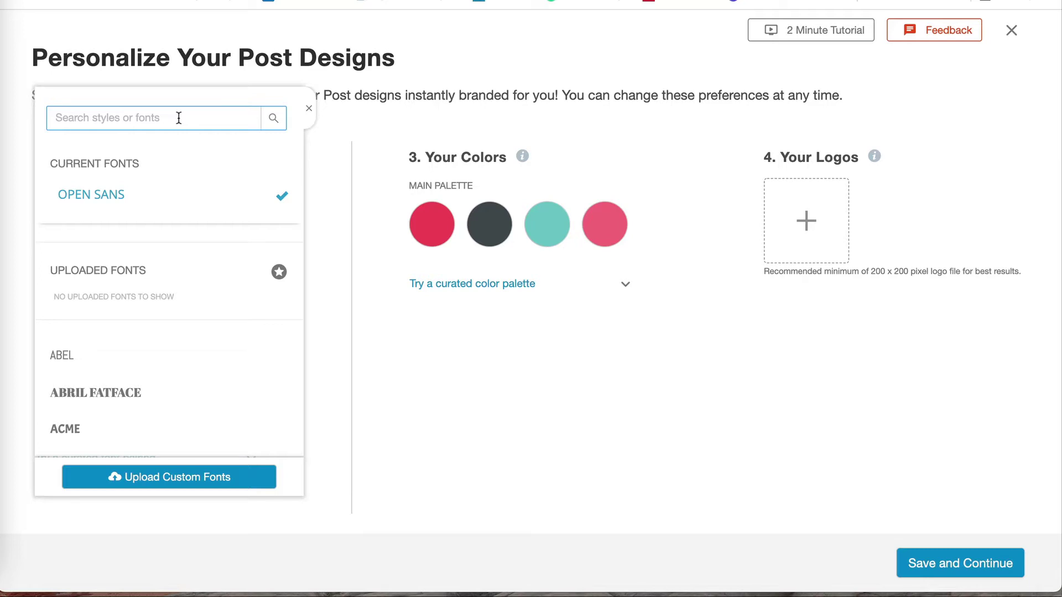
{"action": "scroll", "coordinate": [194, 360], "scroll_direction": "down", "scroll_amount": 4}
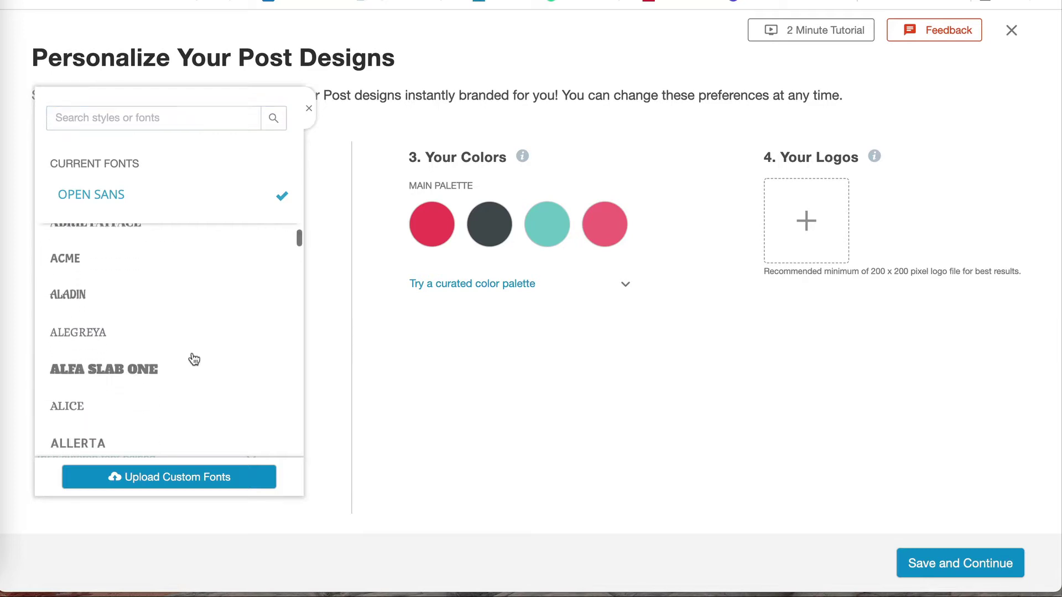
{"action": "scroll", "coordinate": [194, 359], "scroll_direction": "down", "scroll_amount": 6}
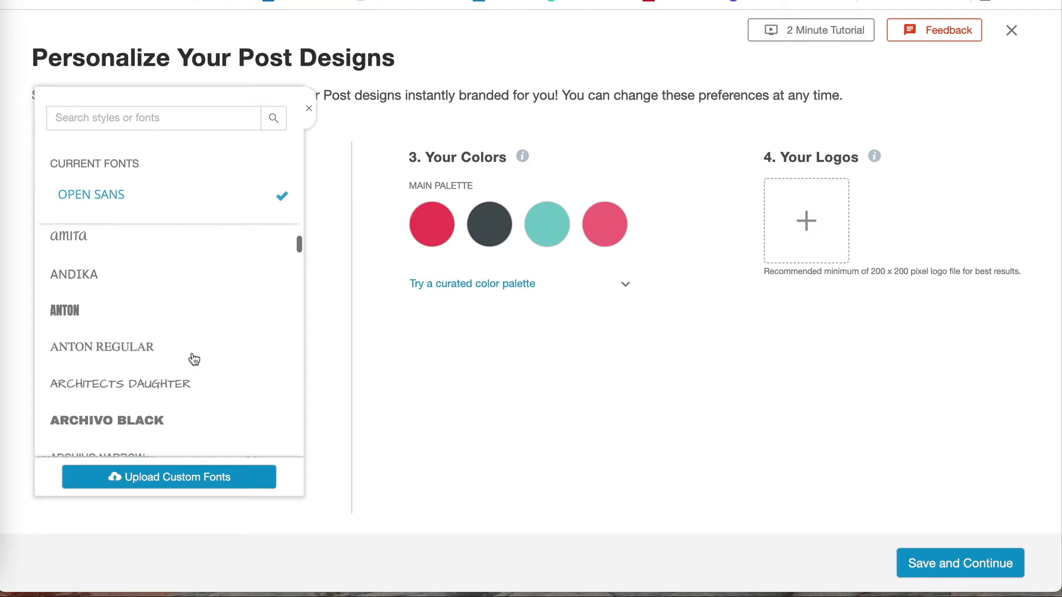
{"action": "scroll", "coordinate": [194, 359], "scroll_direction": "down", "scroll_amount": 3}
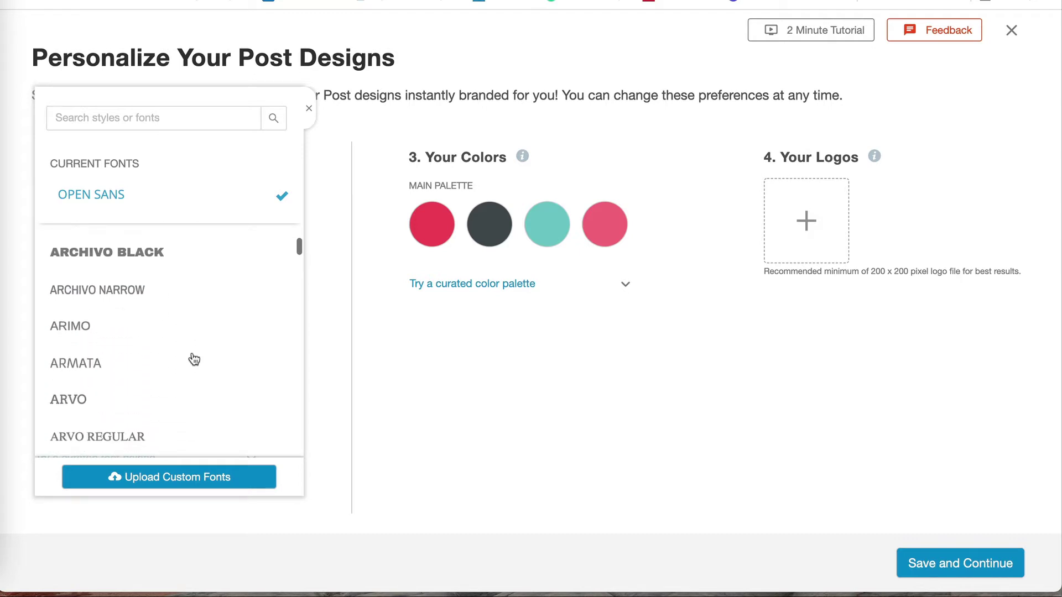
{"action": "scroll", "coordinate": [194, 359], "scroll_direction": "up", "scroll_amount": 15}
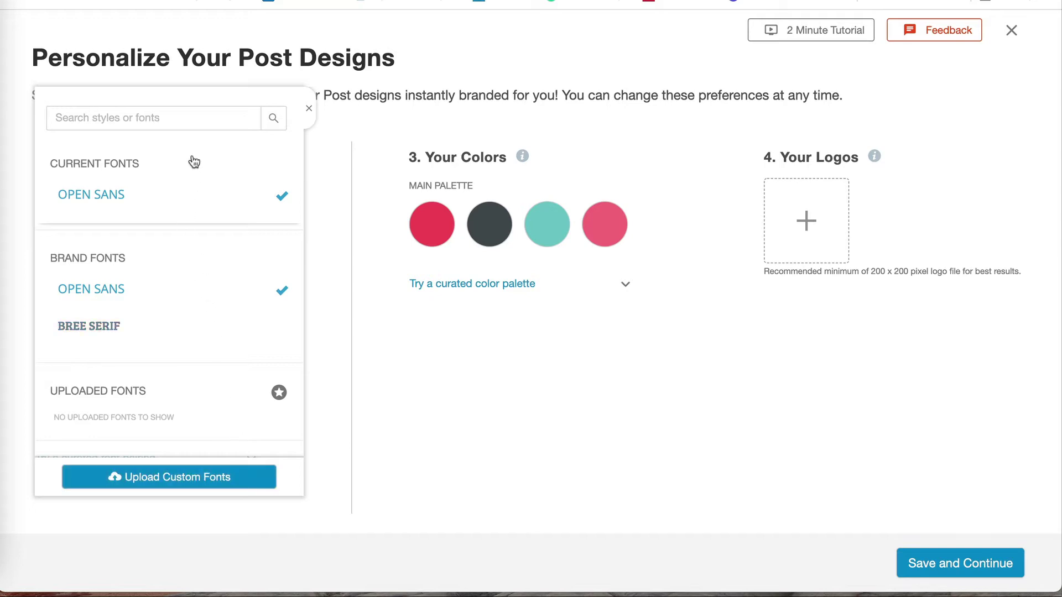
{"action": "left_click", "coordinate": [103, 198]}
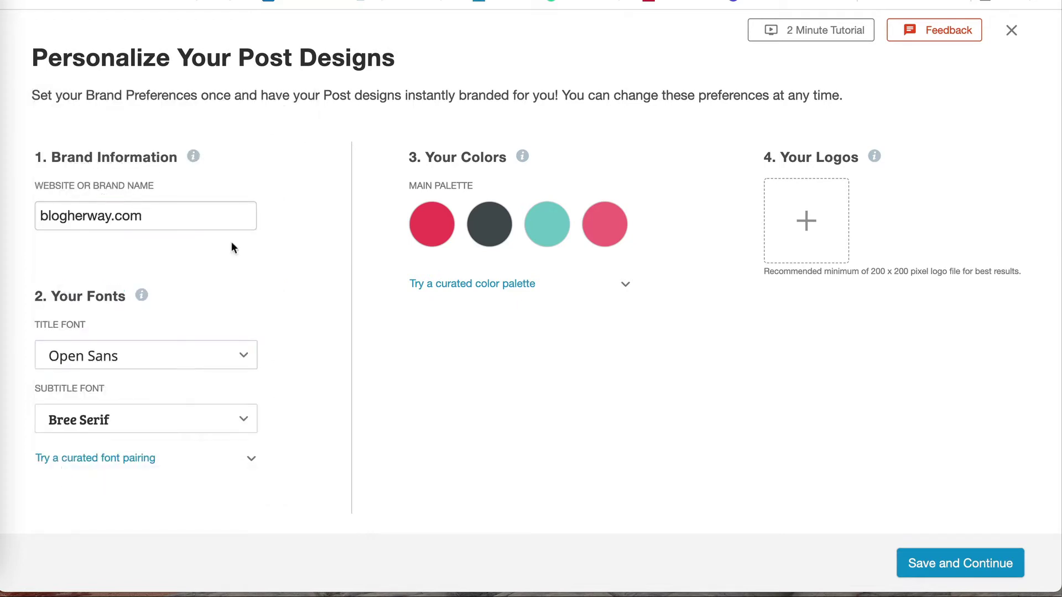
Move to the subtitle font and browse the curated font pairings list
{"action": "key", "text": "Tab"}
{"action": "left_click", "coordinate": [250, 463]}
{"action": "scroll", "coordinate": [271, 477], "scroll_direction": "down", "scroll_amount": 1}
{"action": "scroll", "coordinate": [271, 476], "scroll_direction": "down", "scroll_amount": 4}
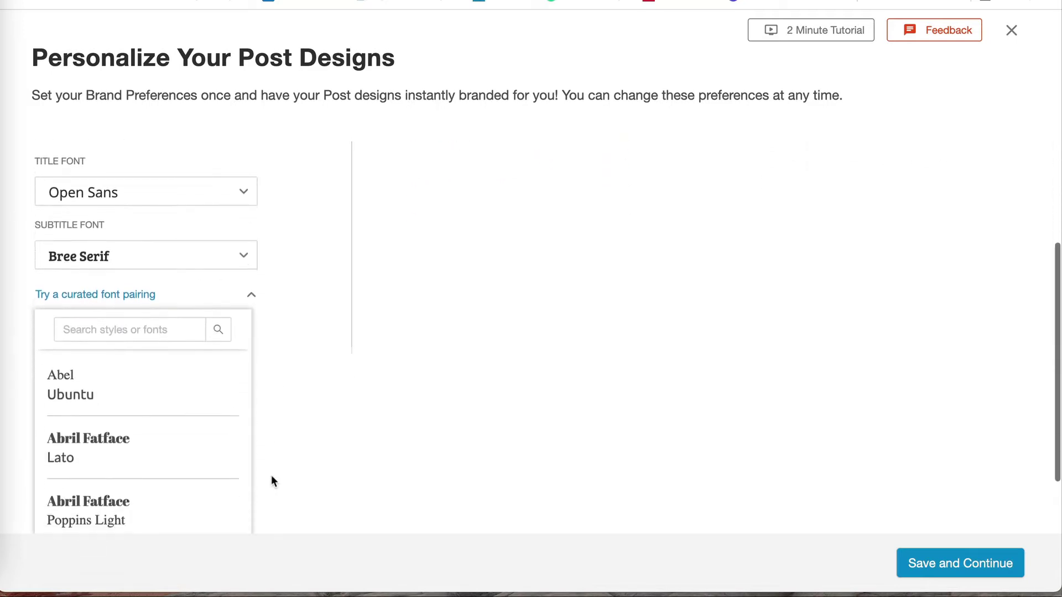
{"action": "scroll", "coordinate": [140, 454], "scroll_direction": "down", "scroll_amount": 1}
{"action": "scroll", "coordinate": [140, 453], "scroll_direction": "down", "scroll_amount": 9}
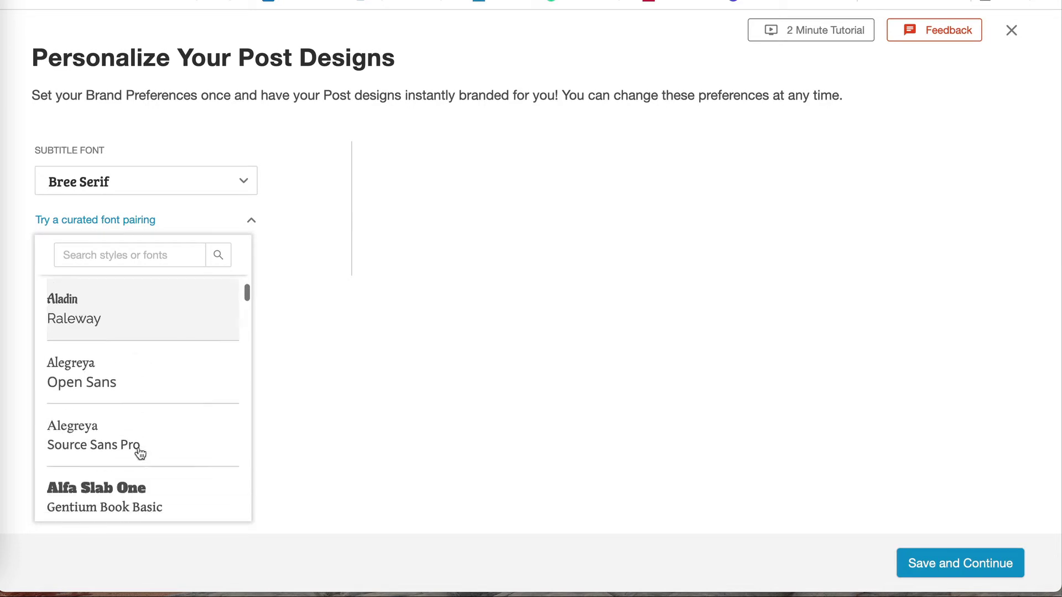
{"action": "scroll", "coordinate": [140, 454], "scroll_direction": "down", "scroll_amount": 3}
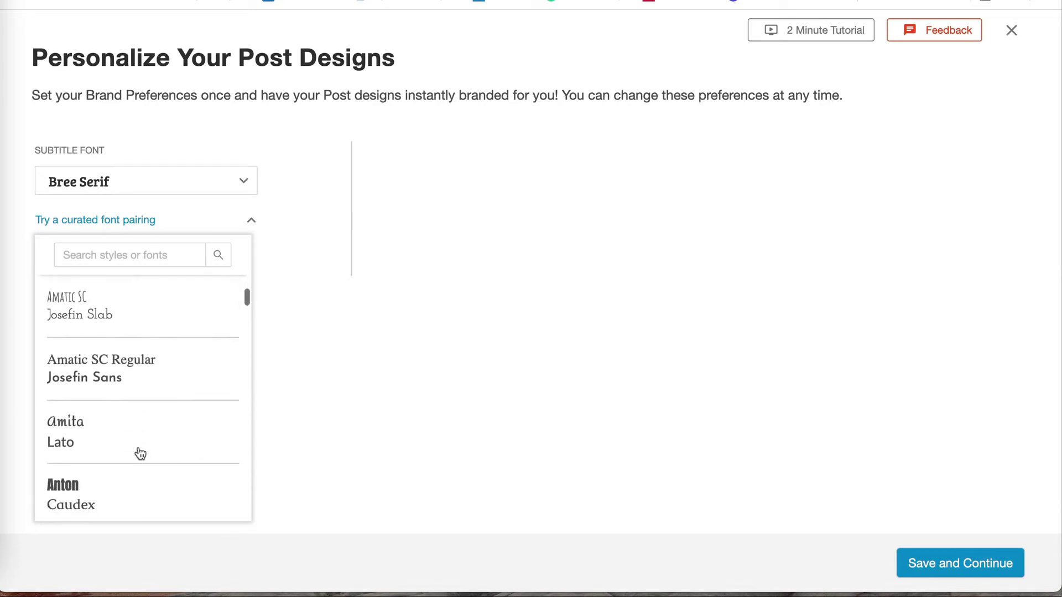
{"action": "scroll", "coordinate": [140, 454], "scroll_direction": "up", "scroll_amount": 8}
Search pairings for 'open sans' and apply the Bree Serif / Open Sans pairing
{"action": "left_click", "coordinate": [95, 256]}
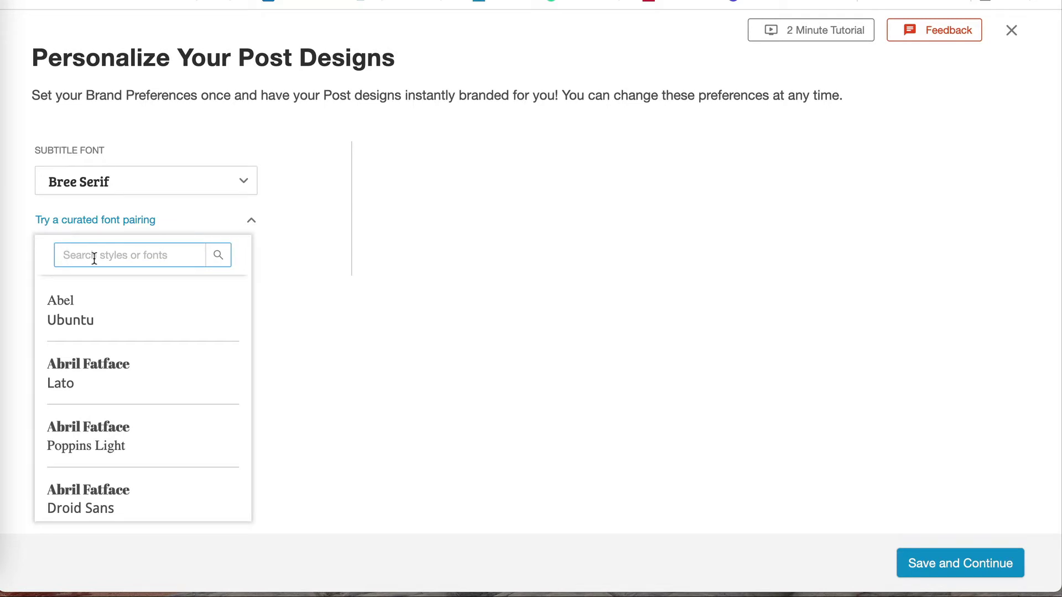
{"action": "type", "text": "open sans"}
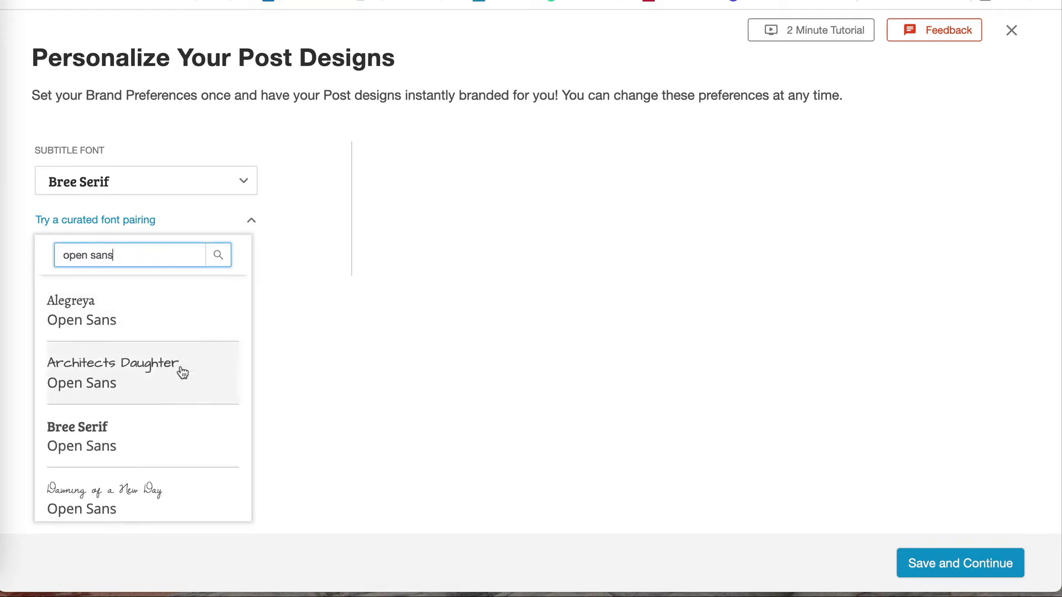
{"action": "scroll", "coordinate": [187, 429], "scroll_direction": "down", "scroll_amount": 3}
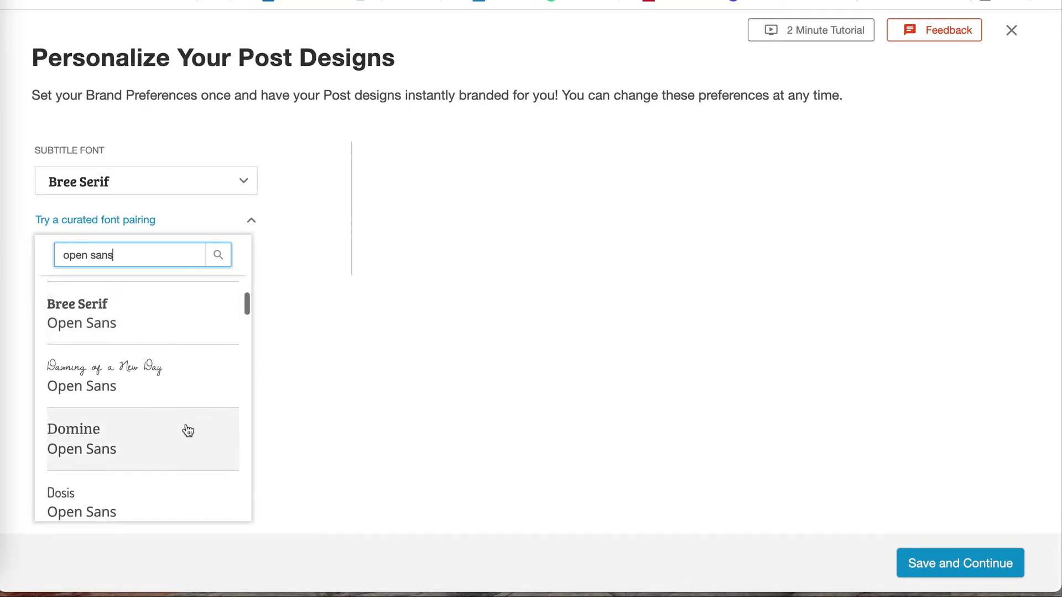
{"action": "scroll", "coordinate": [188, 430], "scroll_direction": "down", "scroll_amount": 3}
{"action": "scroll", "coordinate": [190, 415], "scroll_direction": "down", "scroll_amount": 3}
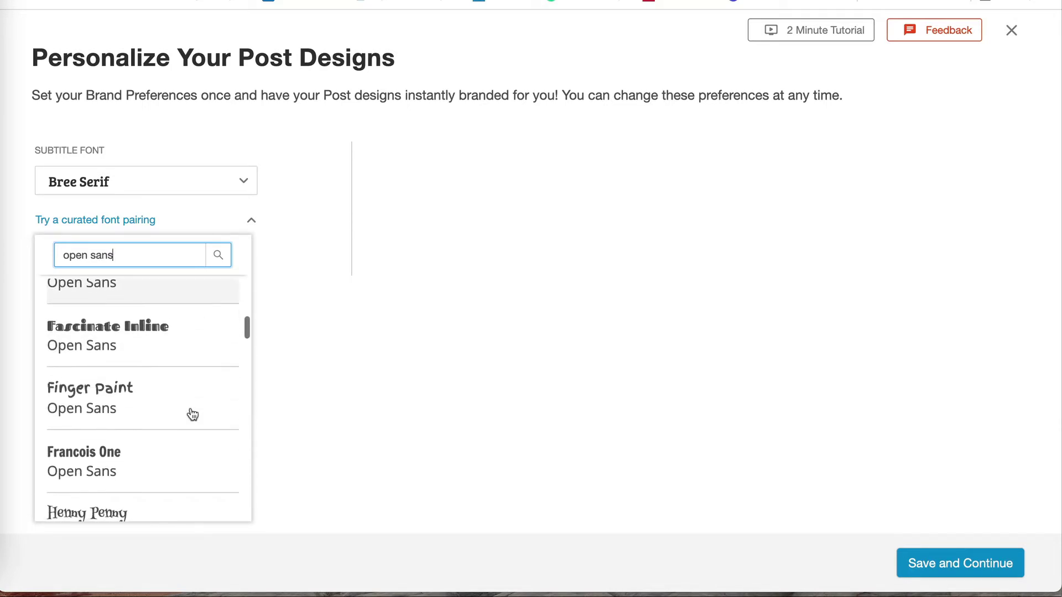
{"action": "scroll", "coordinate": [207, 356], "scroll_direction": "up", "scroll_amount": 10}
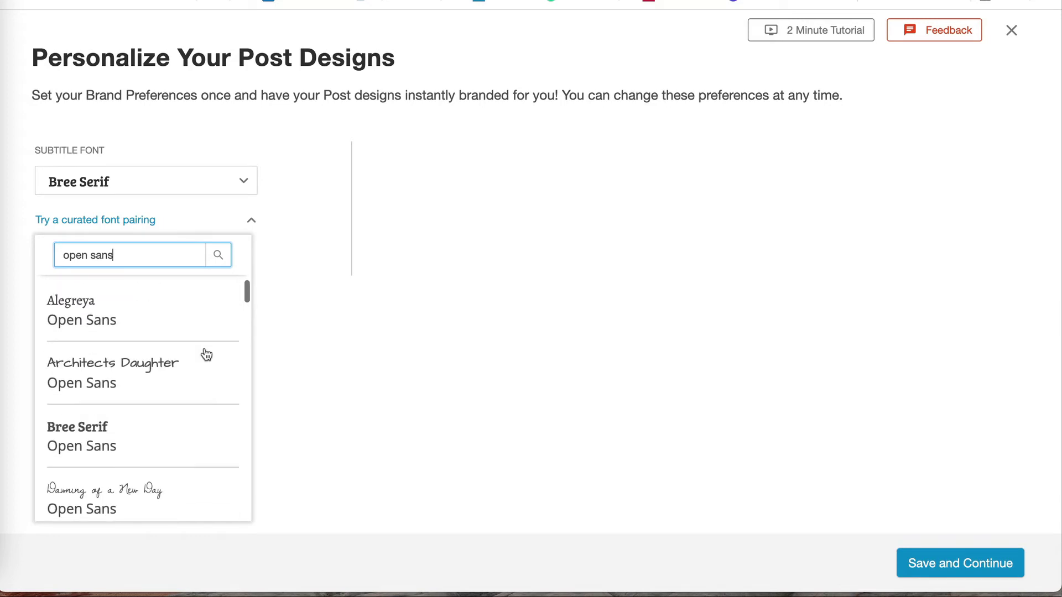
{"action": "left_click", "coordinate": [139, 439]}
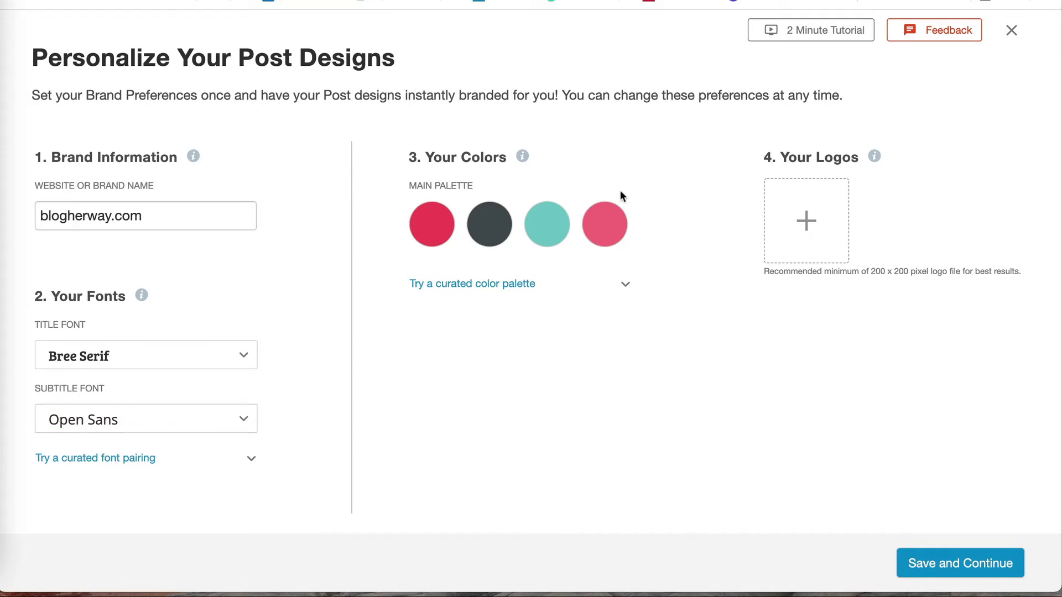
Browse palettes for the first red brand colour, then close without changing the colours
{"action": "left_click", "coordinate": [437, 224]}
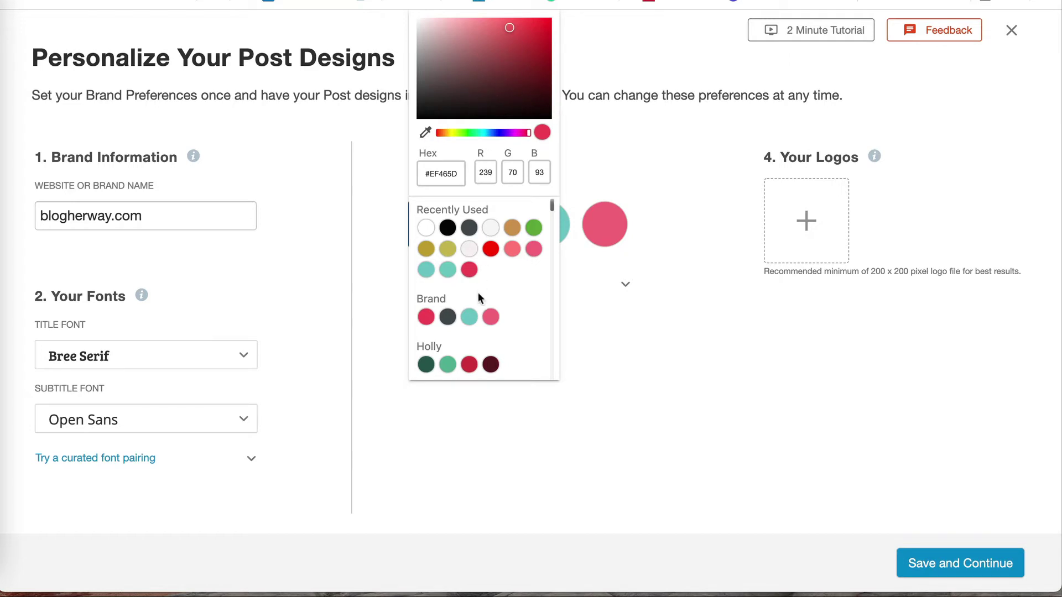
{"action": "scroll", "coordinate": [478, 292], "scroll_direction": "down", "scroll_amount": 1}
{"action": "scroll", "coordinate": [479, 293], "scroll_direction": "down", "scroll_amount": 10}
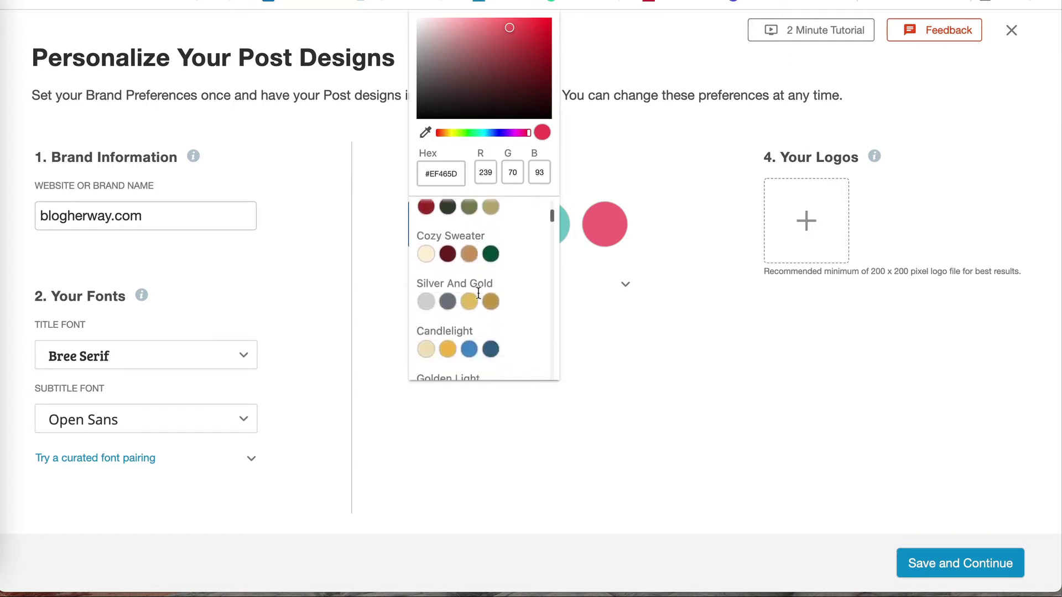
{"action": "scroll", "coordinate": [509, 310], "scroll_direction": "down", "scroll_amount": 8}
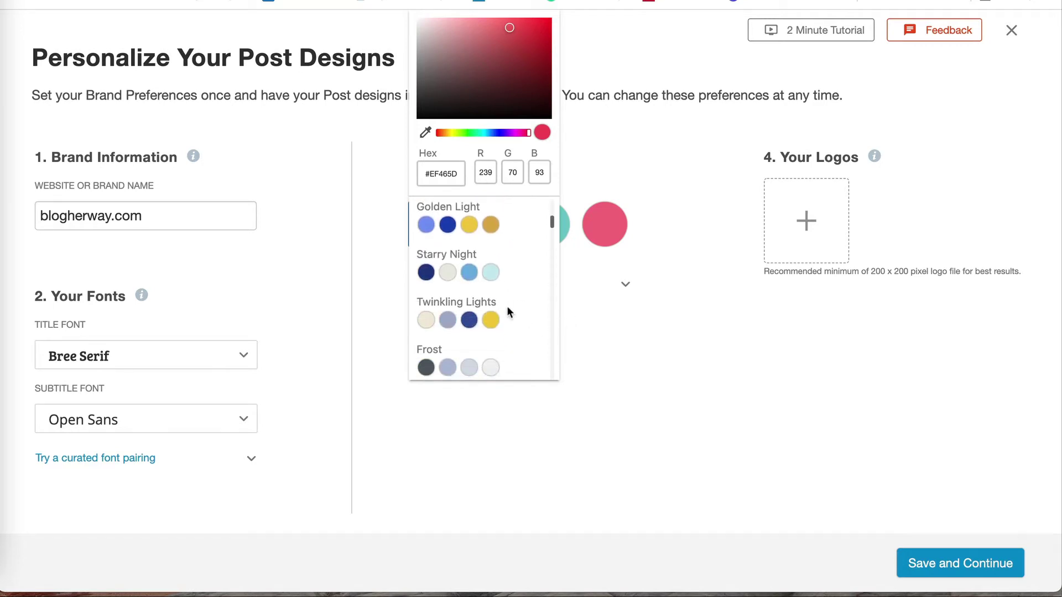
{"action": "scroll", "coordinate": [508, 312], "scroll_direction": "down", "scroll_amount": 3}
{"action": "scroll", "coordinate": [508, 312], "scroll_direction": "up", "scroll_amount": 6}
{"action": "scroll", "coordinate": [508, 312], "scroll_direction": "down", "scroll_amount": 3}
{"action": "scroll", "coordinate": [506, 307], "scroll_direction": "up", "scroll_amount": 20}
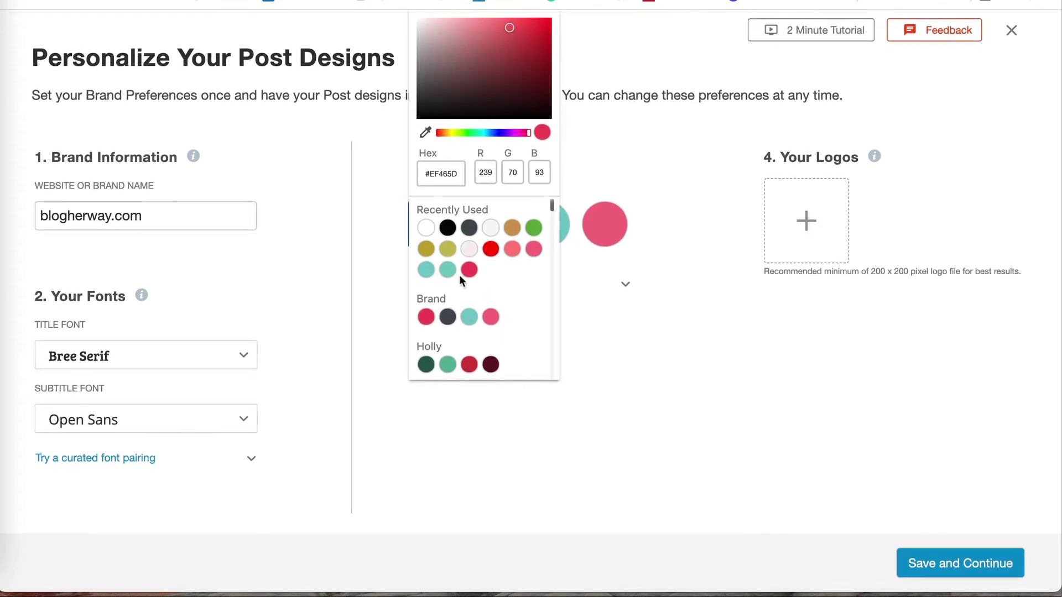
{"action": "left_click", "coordinate": [603, 134]}
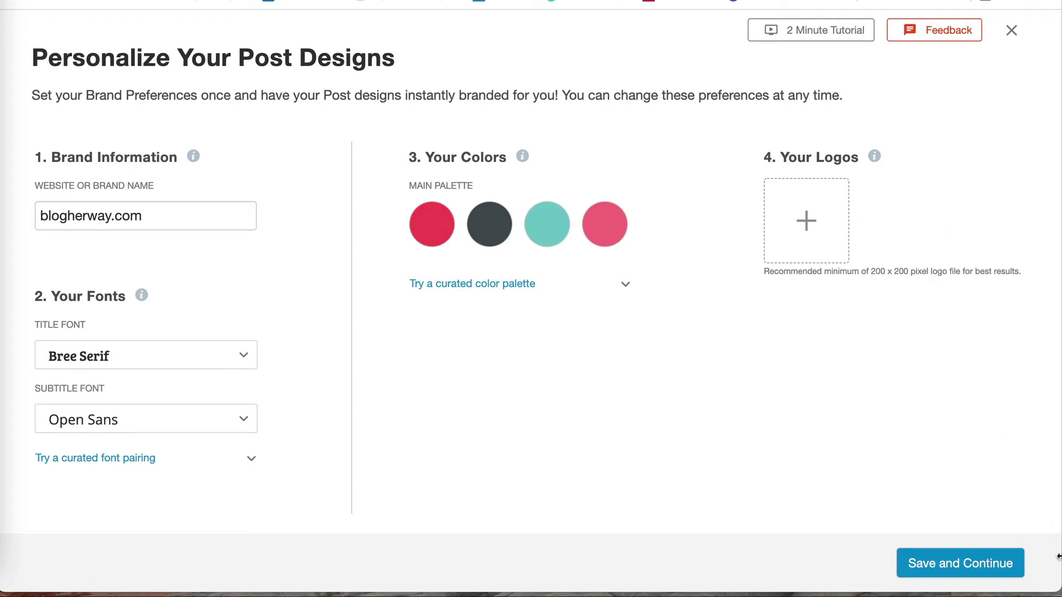
Save the brand preferences, start a new post and paste the blog post's link as destination
{"action": "left_click", "coordinate": [975, 572]}
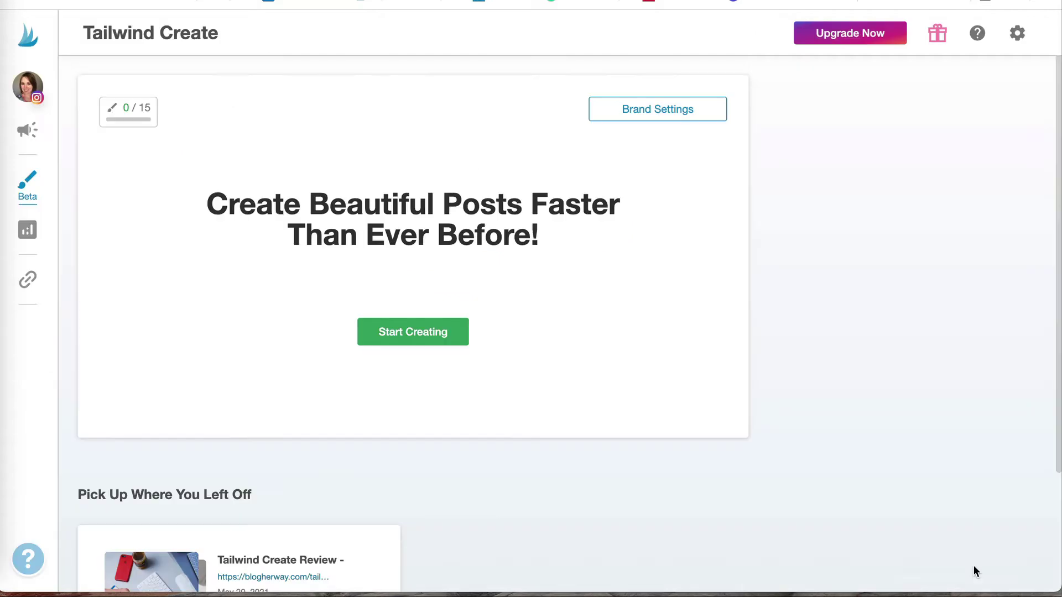
{"action": "left_click", "coordinate": [452, 339]}
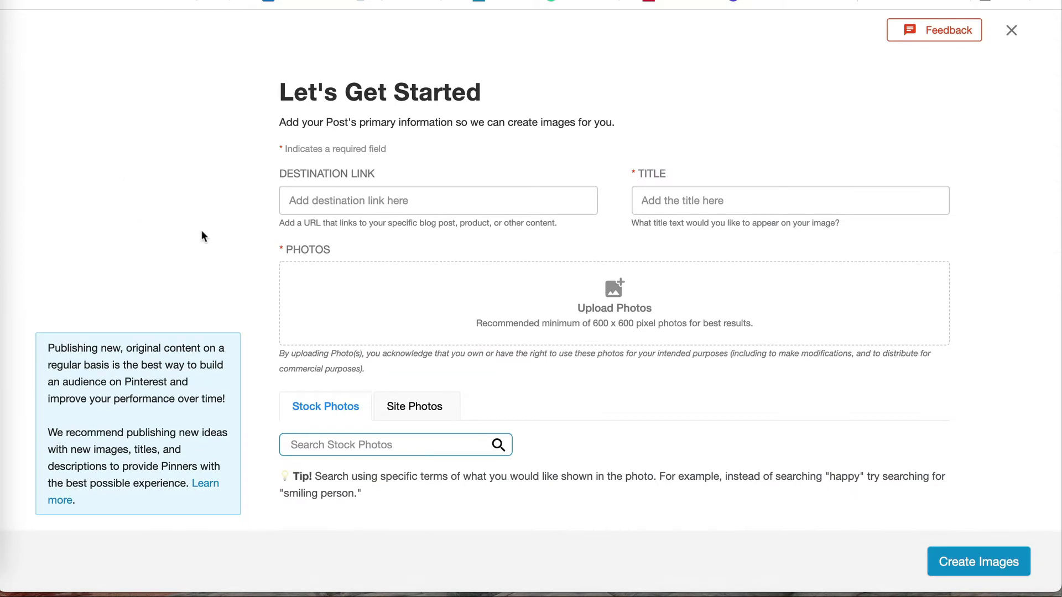
{"action": "left_click", "coordinate": [321, 204]}
{"action": "type", "text": "https://blogherway.com/how-to-set-goals-for-your-blog/"}
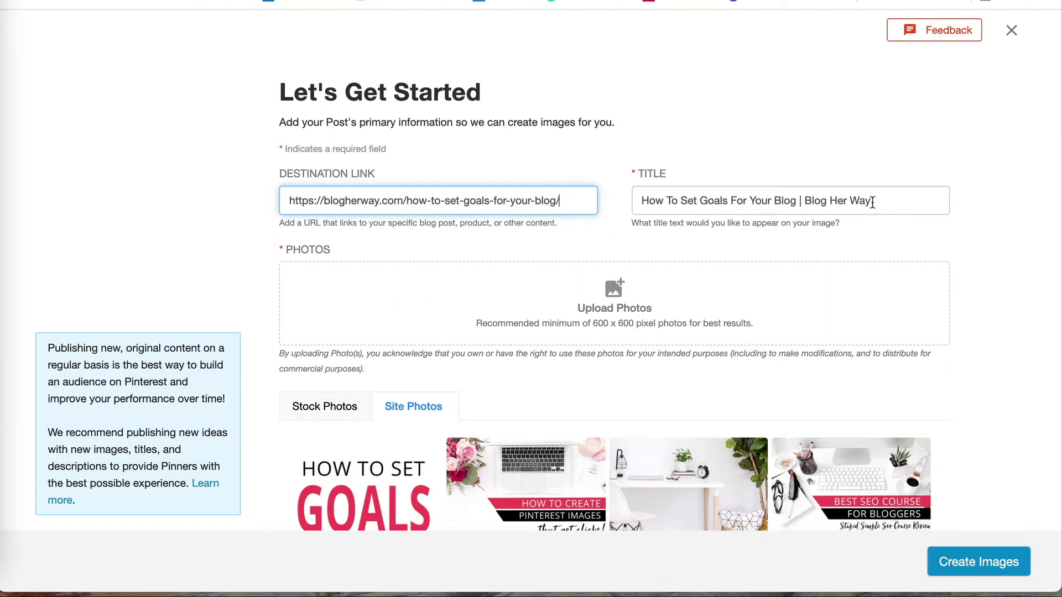
Trim 'Blog Her Way' from the title, leaving 'How To Set Goals For Your Blog'
{"action": "left_click_drag", "start_coordinate": [873, 203], "coordinate": [806, 200]}
{"action": "key", "text": "BackSpace"}
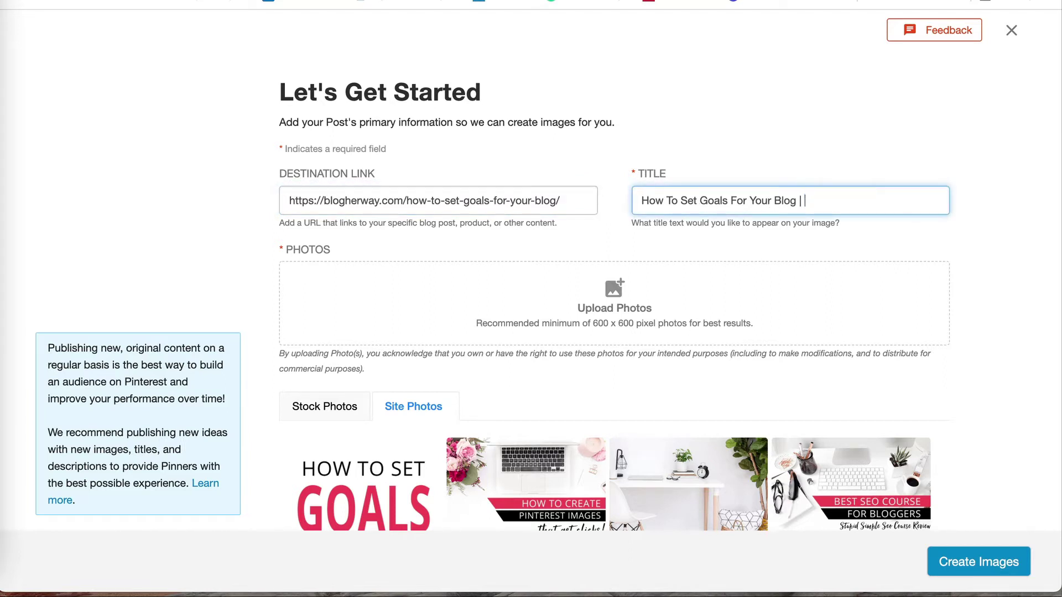
{"action": "left_click", "coordinate": [970, 222]}
Switch the post's photo source from Site Photos to Stock Photos
{"action": "scroll", "coordinate": [955, 288], "scroll_direction": "down", "scroll_amount": 1}
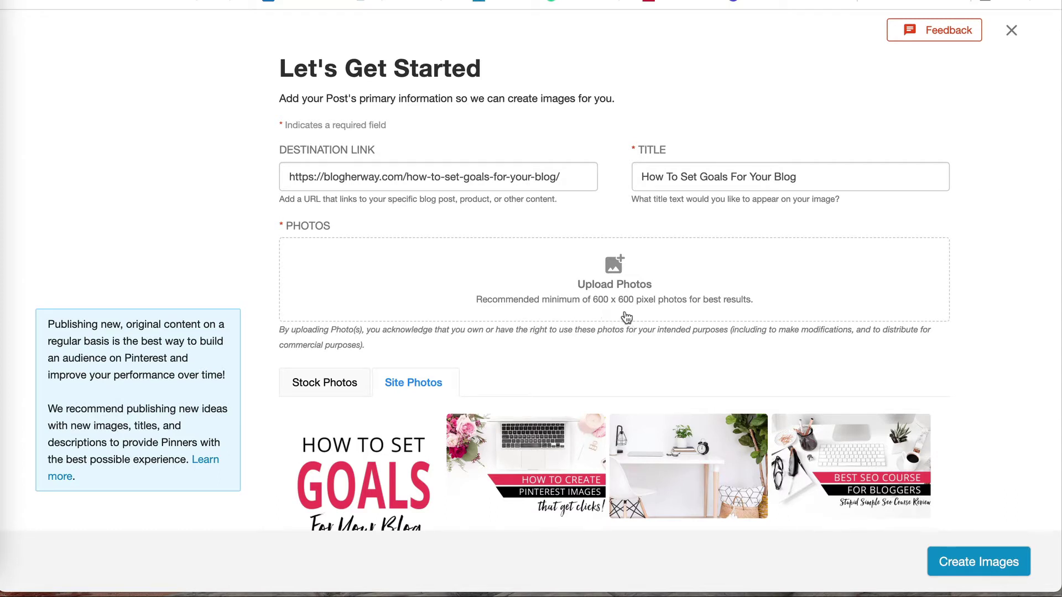
{"action": "scroll", "coordinate": [967, 346], "scroll_direction": "down", "scroll_amount": 2}
{"action": "scroll", "coordinate": [967, 347], "scroll_direction": "down", "scroll_amount": 5}
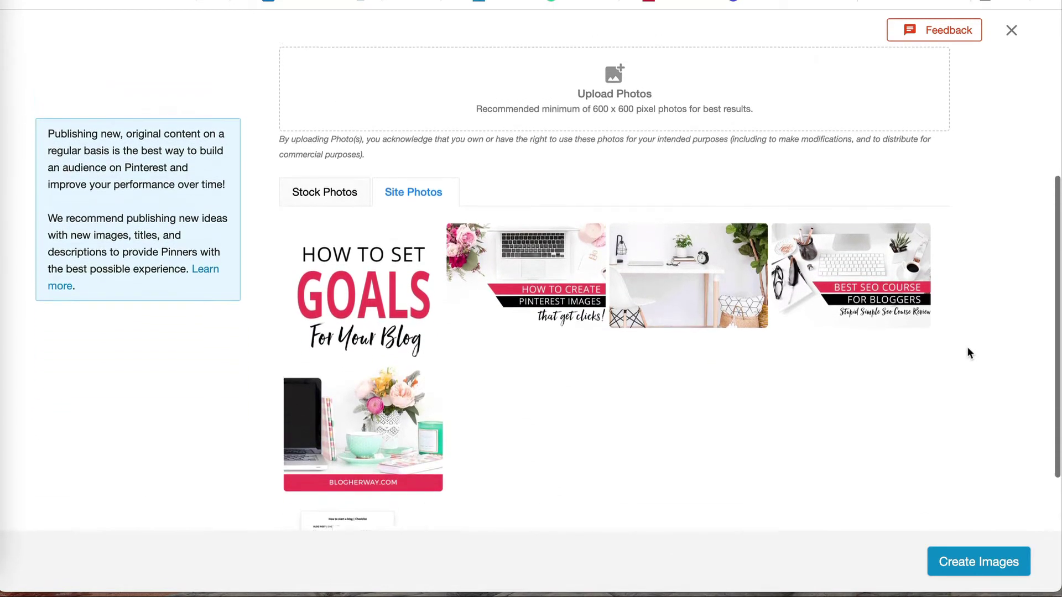
{"action": "scroll", "coordinate": [518, 379], "scroll_direction": "down", "scroll_amount": 2}
{"action": "scroll", "coordinate": [519, 380], "scroll_direction": "up", "scroll_amount": 2}
{"action": "scroll", "coordinate": [609, 416], "scroll_direction": "down", "scroll_amount": 2}
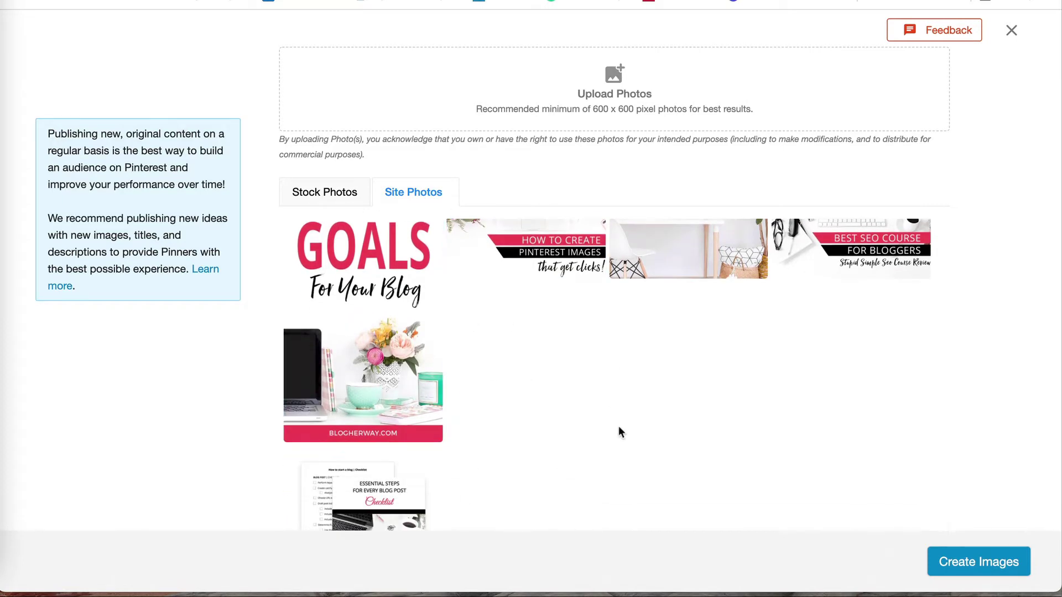
{"action": "scroll", "coordinate": [618, 426], "scroll_direction": "up", "scroll_amount": 2}
{"action": "left_click", "coordinate": [333, 192]}
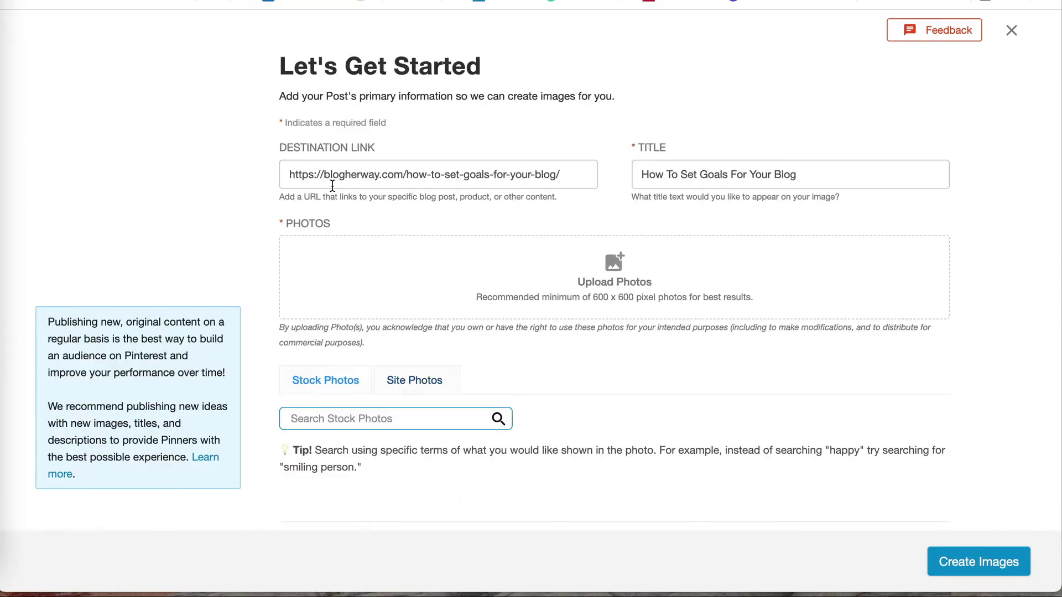
Search stock photos for 'hands at computer'
{"action": "left_click", "coordinate": [353, 420]}
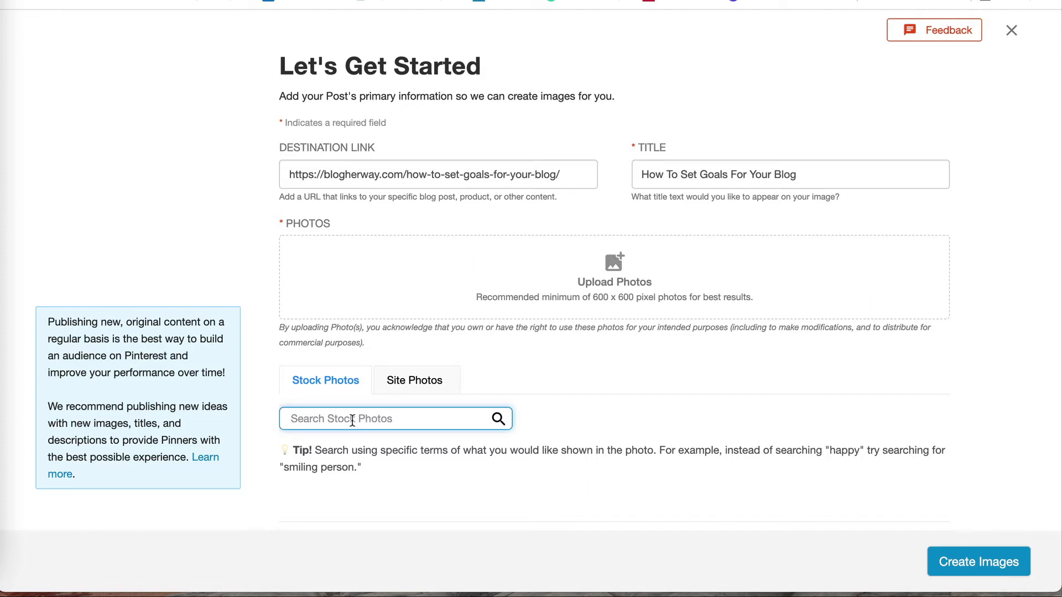
{"action": "type", "text": "computer desk"}
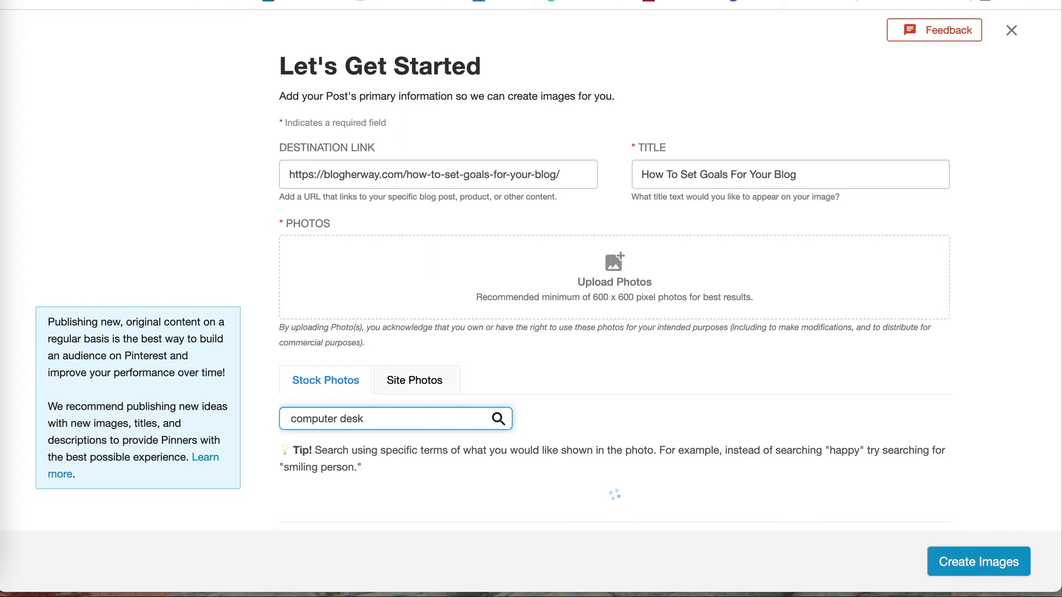
{"action": "scroll", "coordinate": [998, 383], "scroll_direction": "down", "scroll_amount": 4}
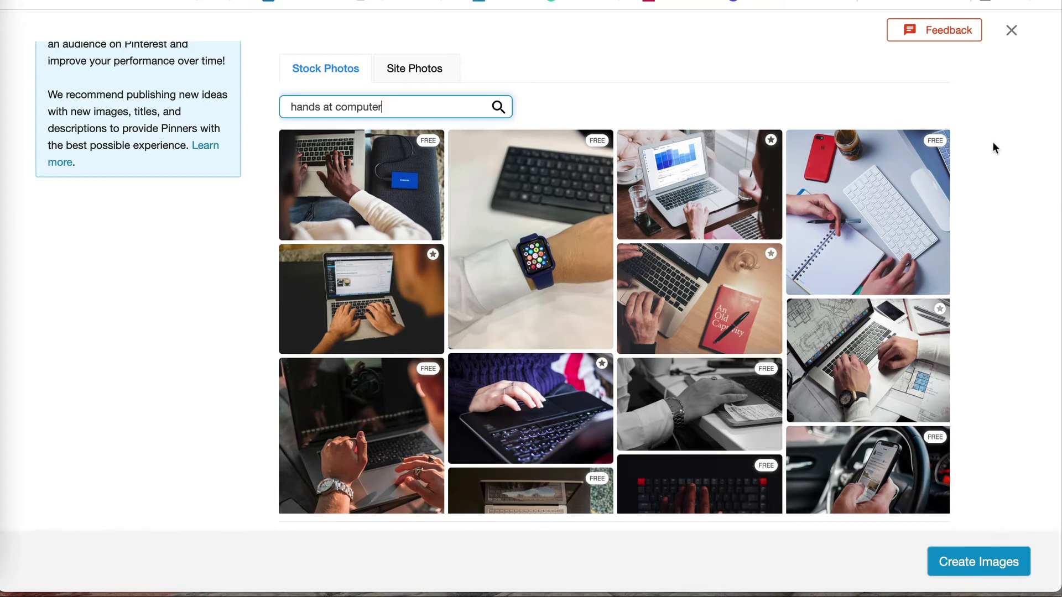
Select three photos: notebook with red phone, hand on white keyboard, laptop with plant
{"action": "left_click", "coordinate": [896, 184]}
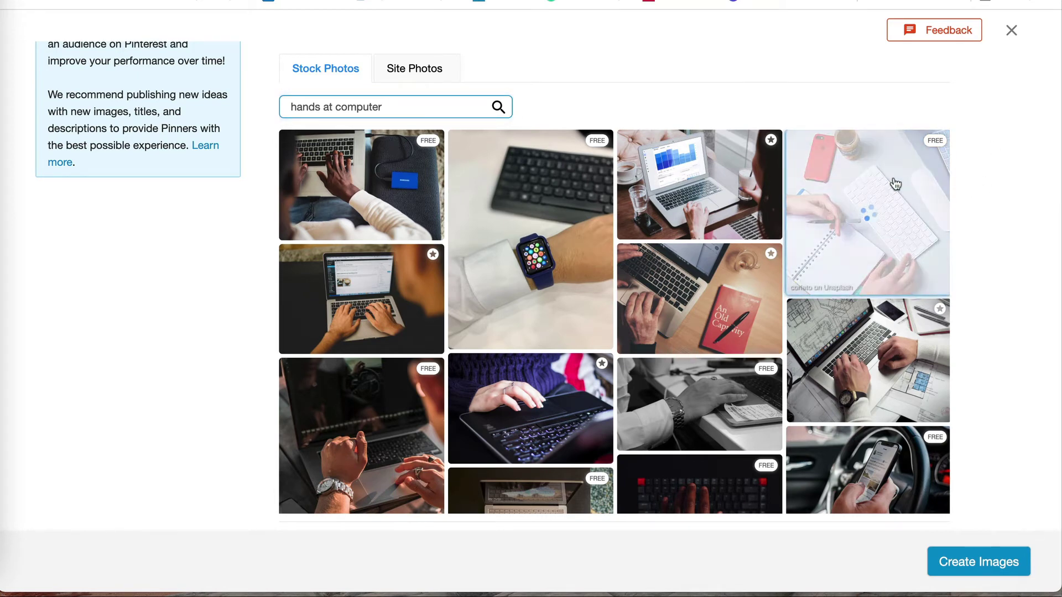
{"action": "scroll", "coordinate": [970, 281], "scroll_direction": "down", "scroll_amount": 1}
{"action": "scroll", "coordinate": [967, 288], "scroll_direction": "down", "scroll_amount": 5}
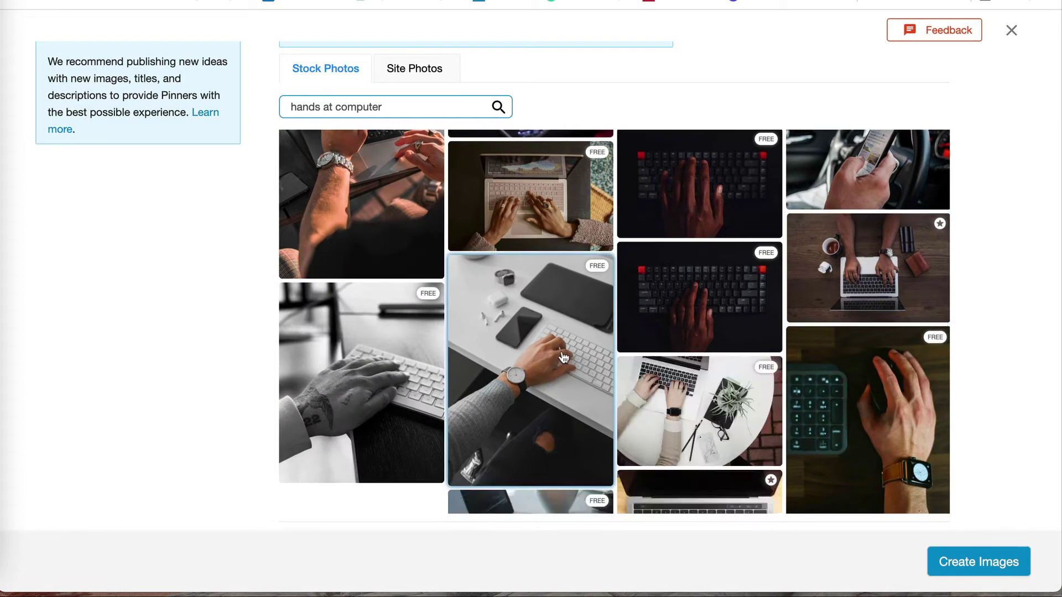
{"action": "left_click", "coordinate": [563, 356]}
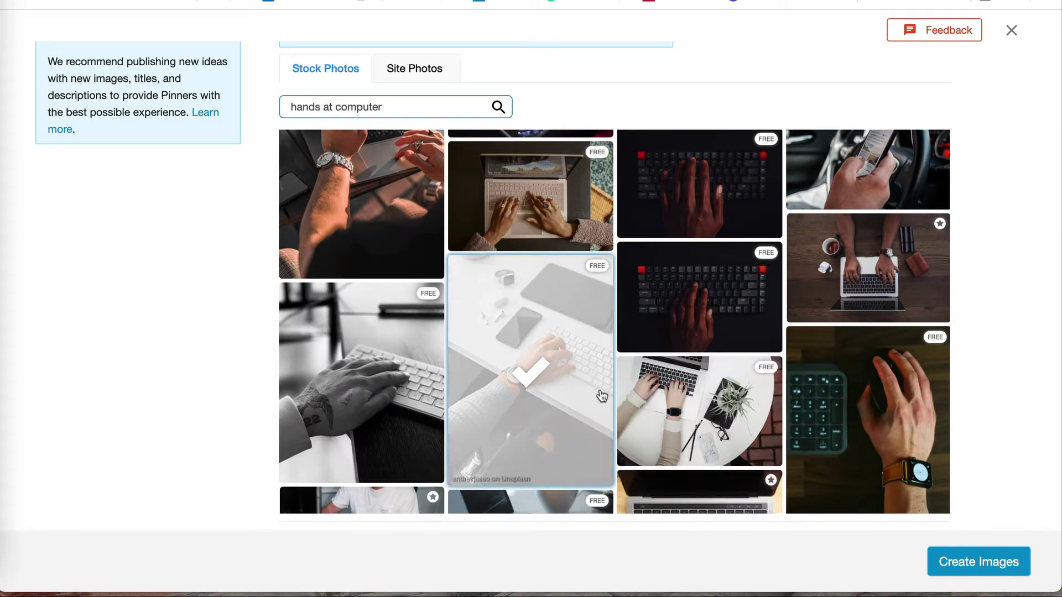
{"action": "left_click", "coordinate": [741, 389]}
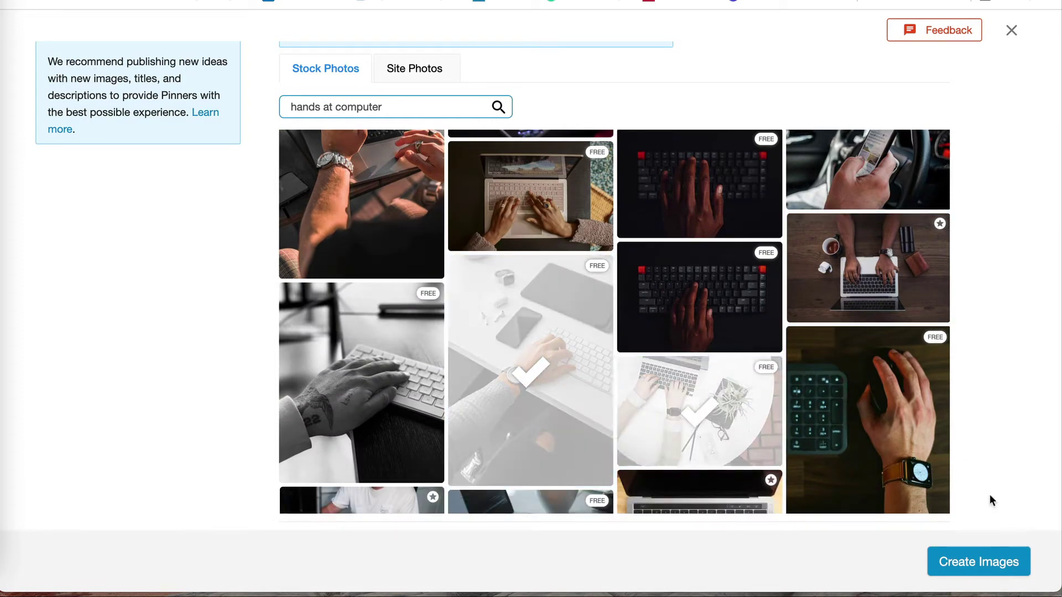
Create designs from the three photos and toggle the Site Photos and Stock Photos tabs
{"action": "left_click", "coordinate": [1008, 564]}
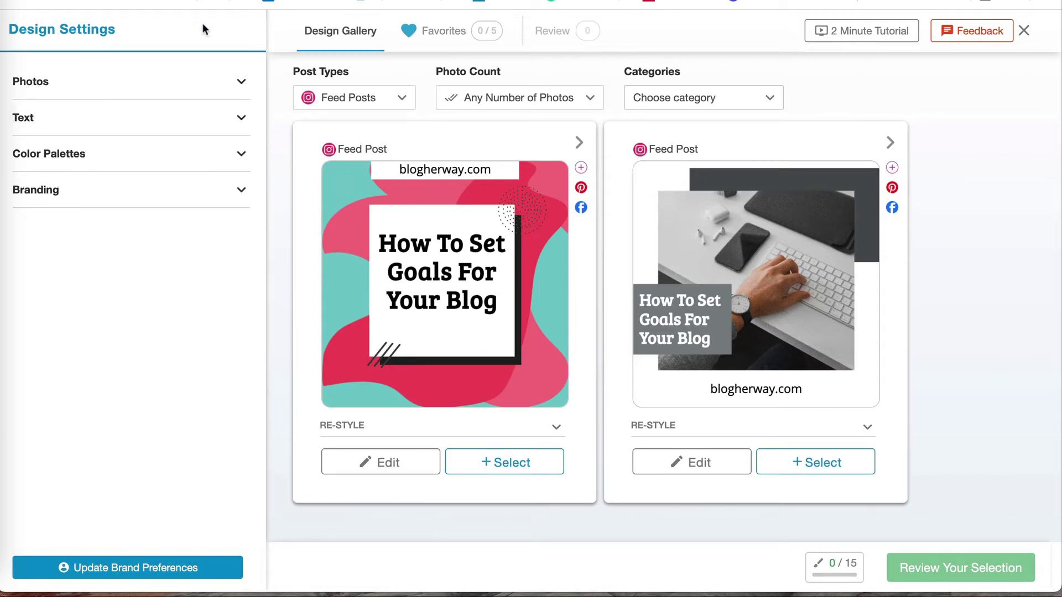
{"action": "left_click", "coordinate": [237, 87]}
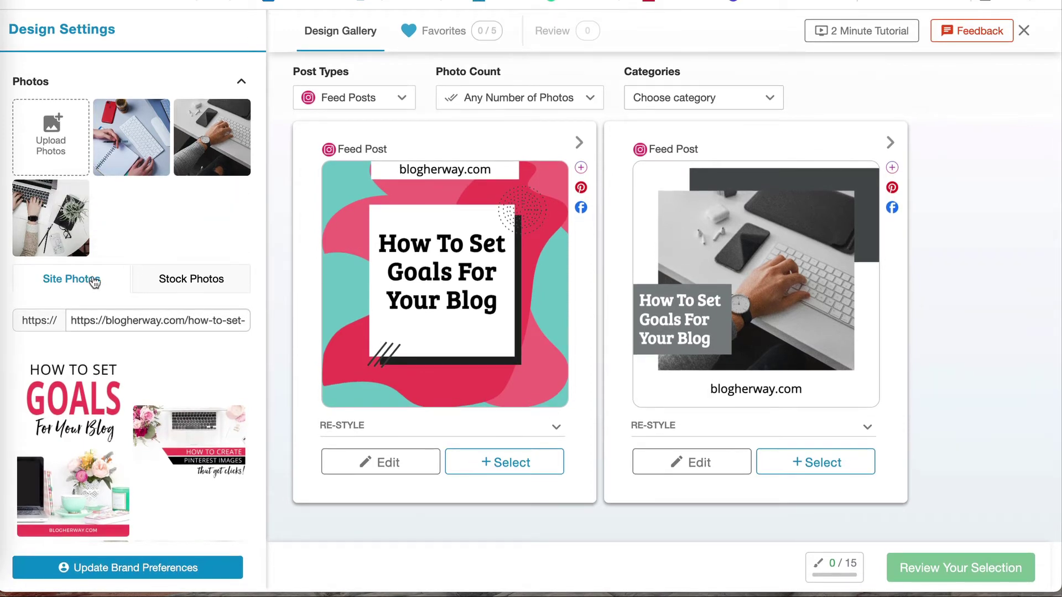
{"action": "left_click", "coordinate": [94, 283]}
{"action": "left_click", "coordinate": [94, 283]}
{"action": "left_click", "coordinate": [204, 289]}
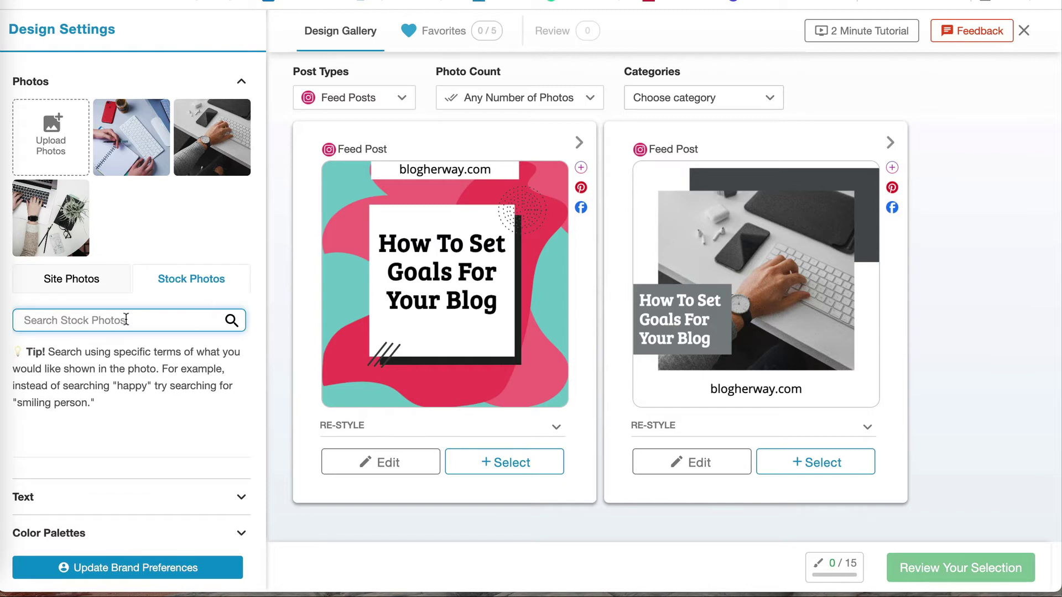
Collapse Photos, expand Text settings and add a Subtitle line via Add Text
{"action": "left_click", "coordinate": [241, 81]}
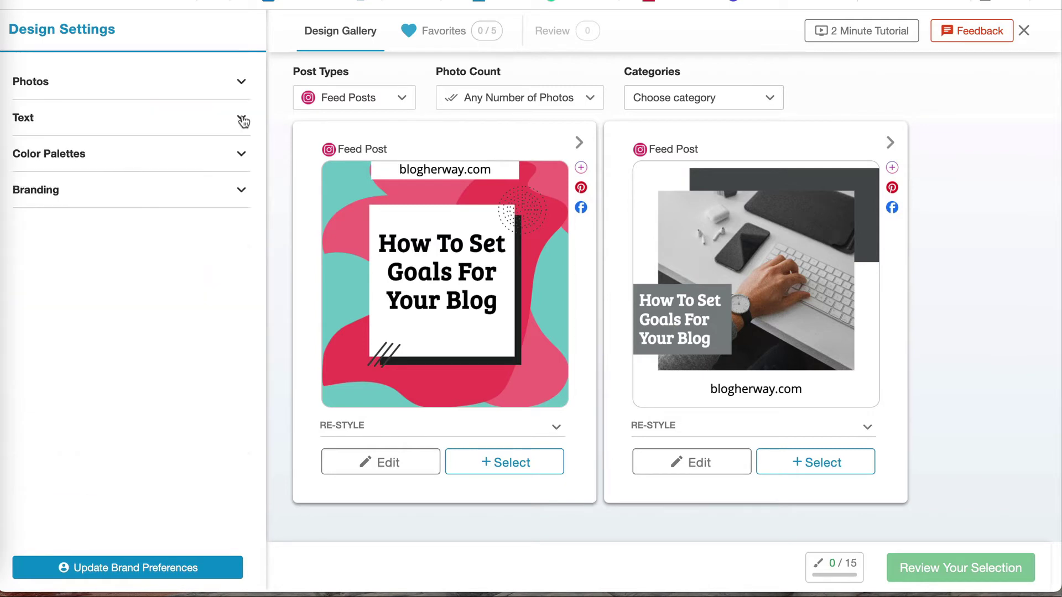
{"action": "left_click", "coordinate": [241, 118]}
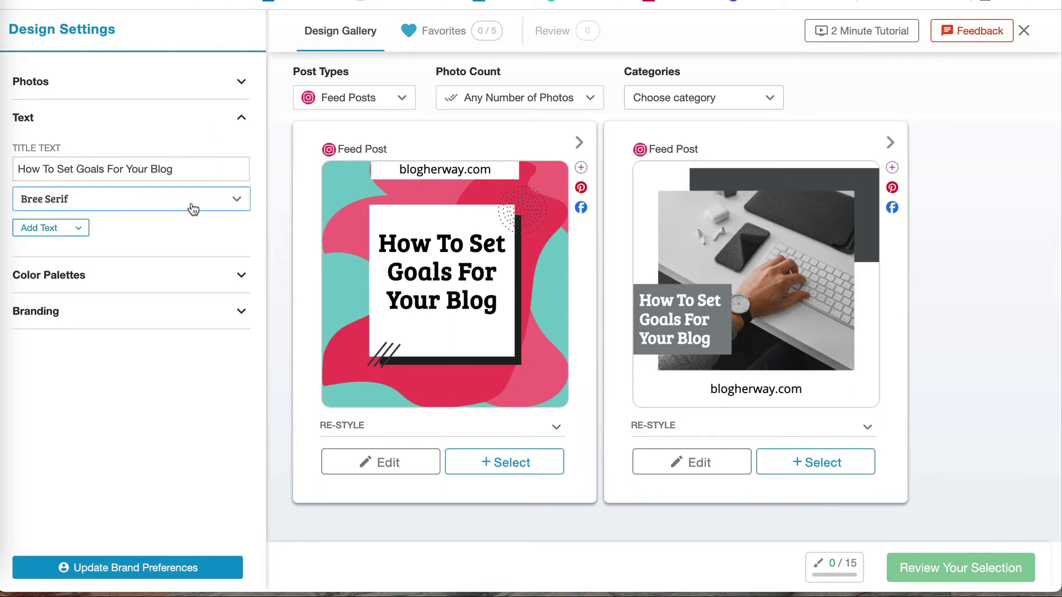
{"action": "left_click", "coordinate": [77, 232]}
{"action": "left_click", "coordinate": [113, 220]}
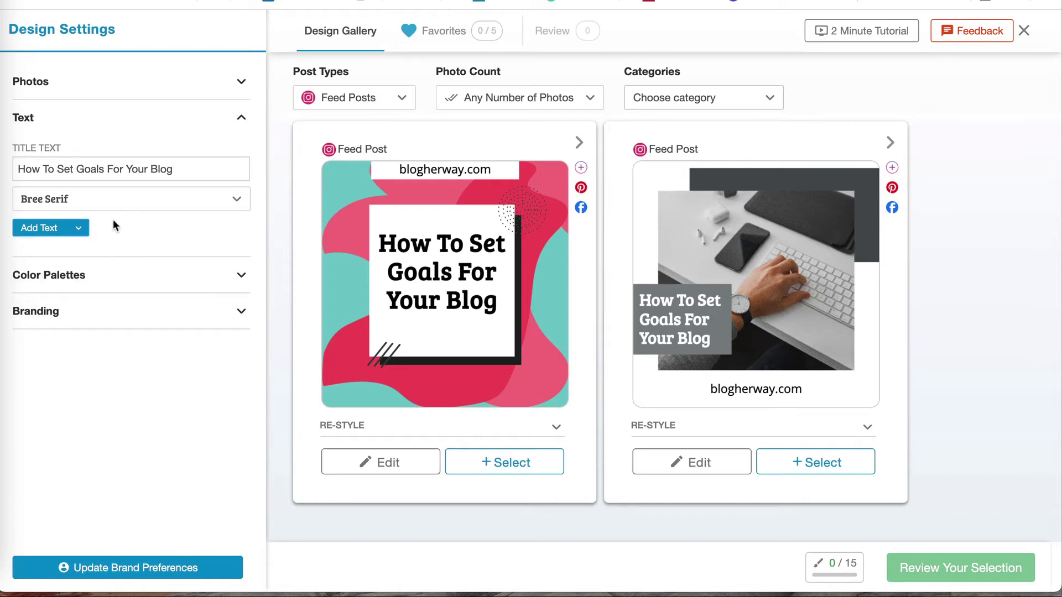
{"action": "left_click", "coordinate": [79, 231]}
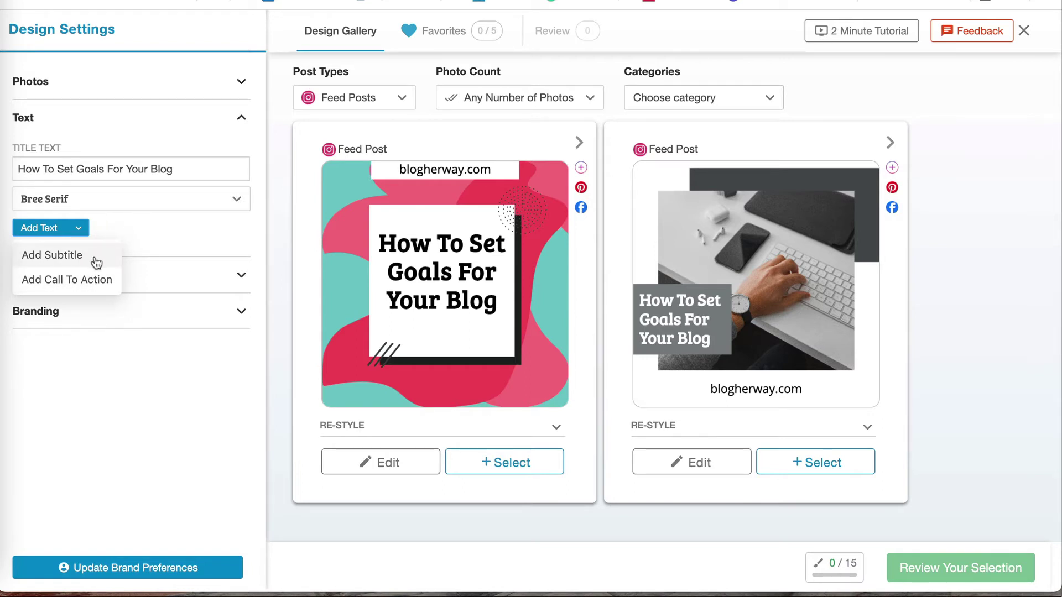
{"action": "left_click", "coordinate": [97, 263]}
{"action": "left_click", "coordinate": [70, 255]}
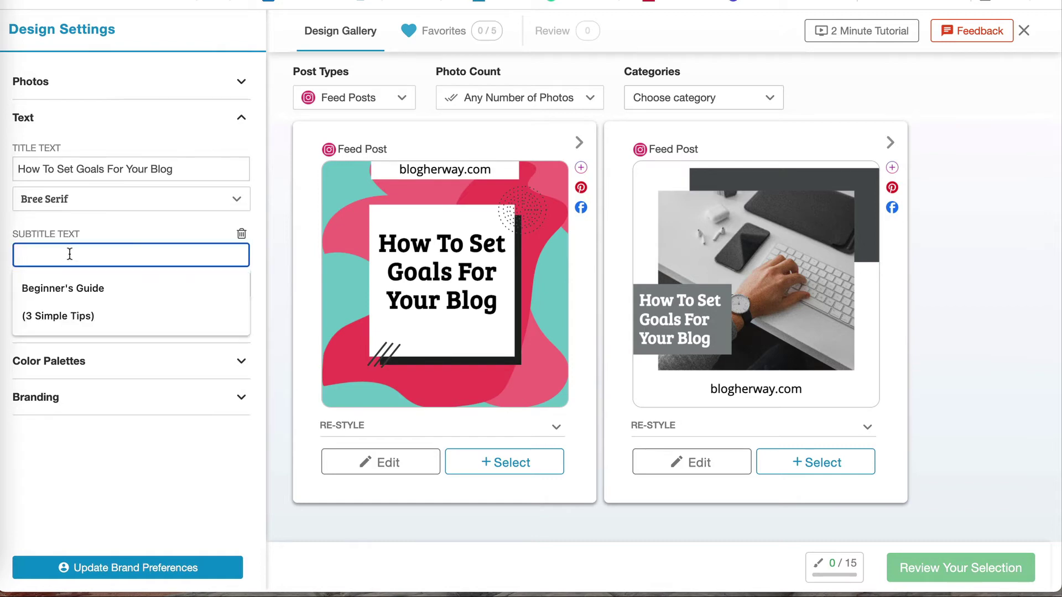
Set the designs' subtitle to the suggested 'Beginner's Guide'
{"action": "type", "text": "BE"}
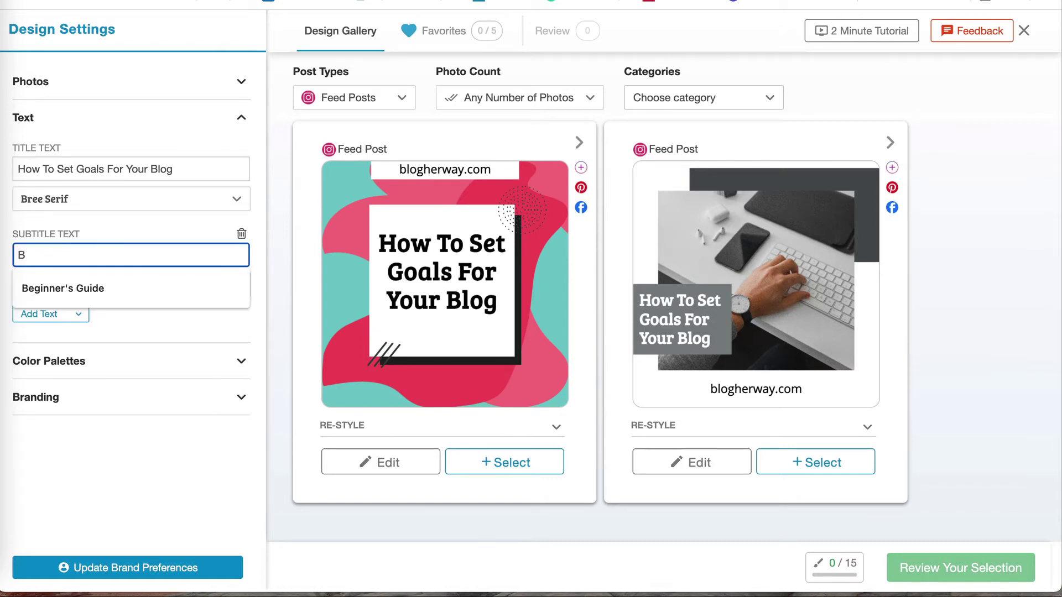
{"action": "left_click", "coordinate": [242, 278]}
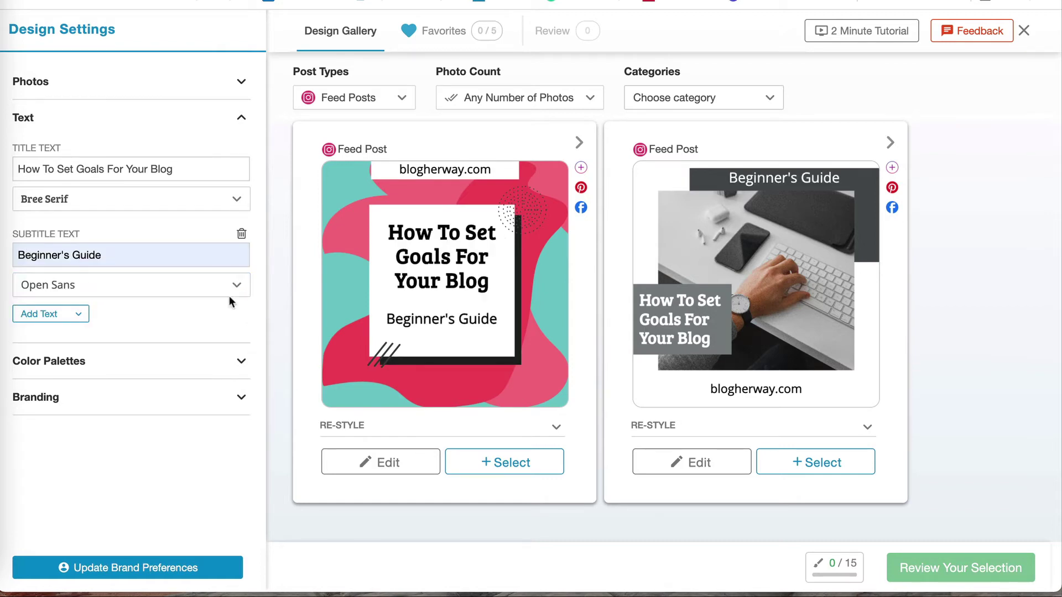
{"action": "left_click", "coordinate": [243, 123]}
Leave the colour palette unchanged and set Branding to No Branding, dropping blogherway.com
{"action": "left_click", "coordinate": [241, 153]}
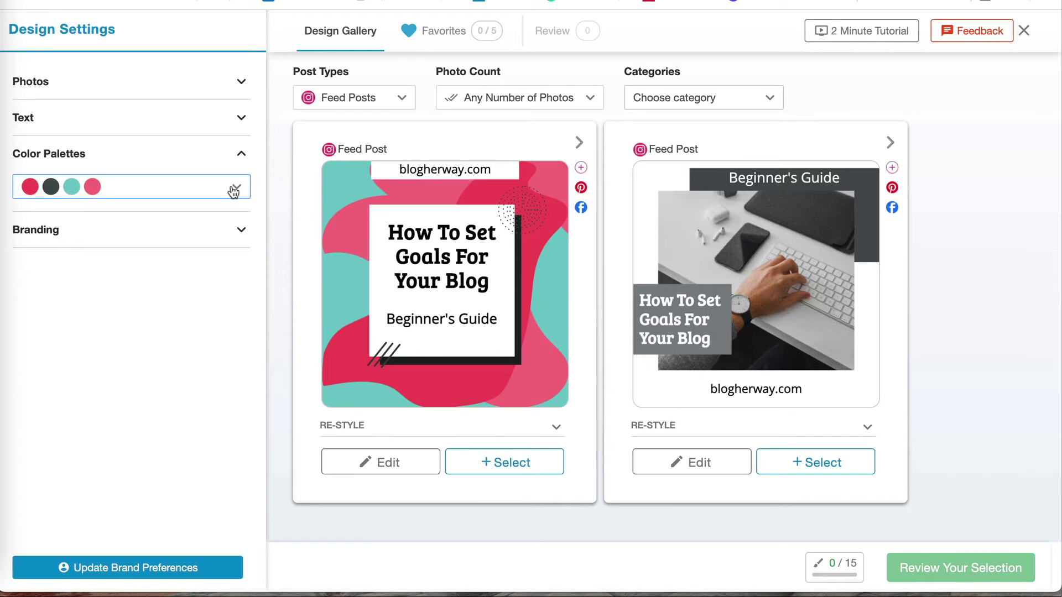
{"action": "left_click", "coordinate": [233, 191]}
{"action": "scroll", "coordinate": [120, 372], "scroll_direction": "down", "scroll_amount": 5}
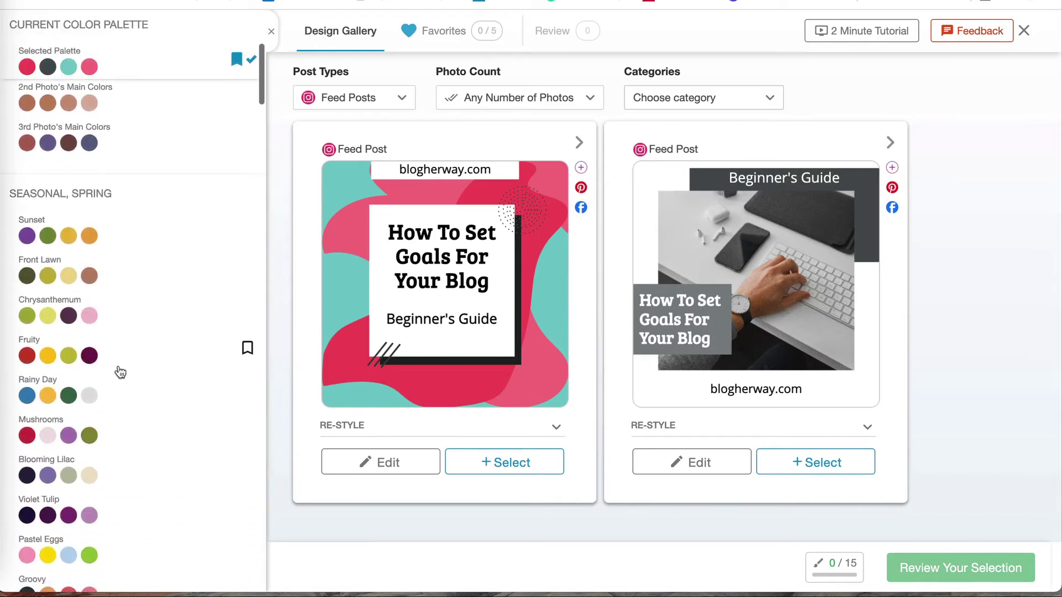
{"action": "scroll", "coordinate": [120, 372], "scroll_direction": "down", "scroll_amount": 4}
{"action": "scroll", "coordinate": [120, 372], "scroll_direction": "up", "scroll_amount": 10}
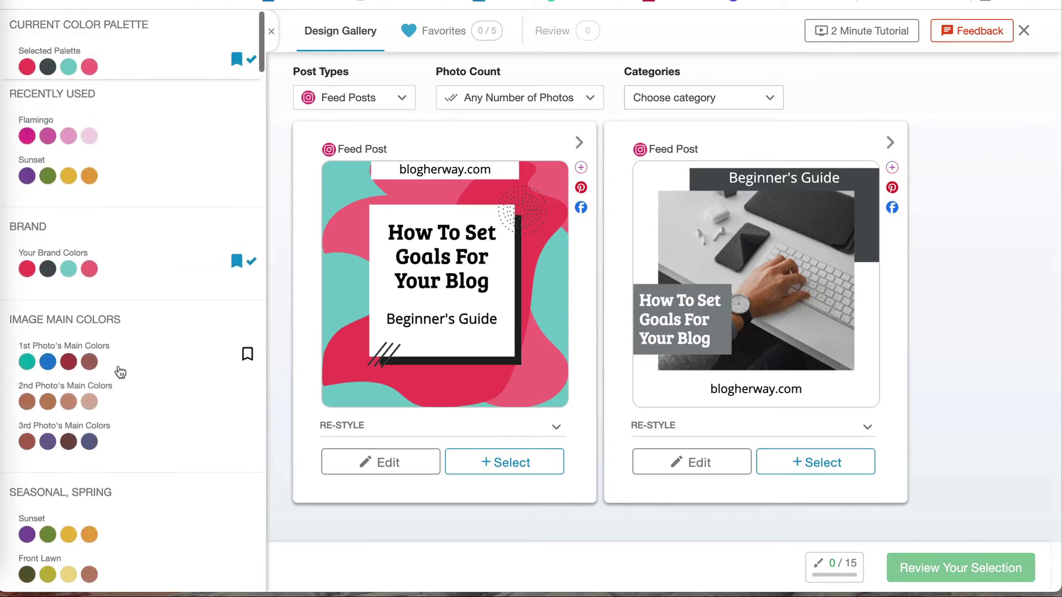
{"action": "left_click", "coordinate": [271, 32]}
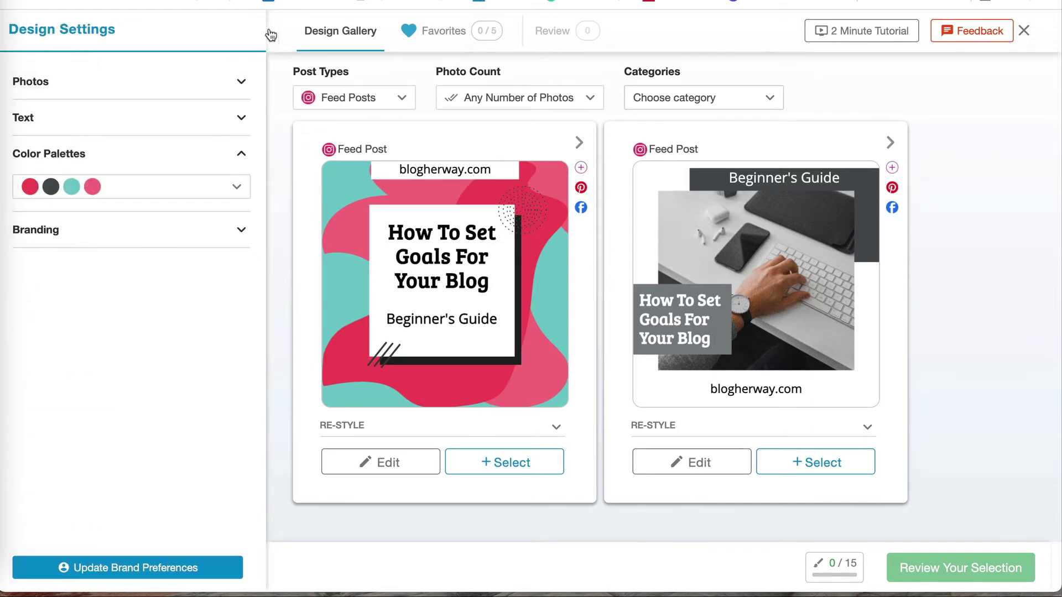
{"action": "left_click", "coordinate": [240, 231]}
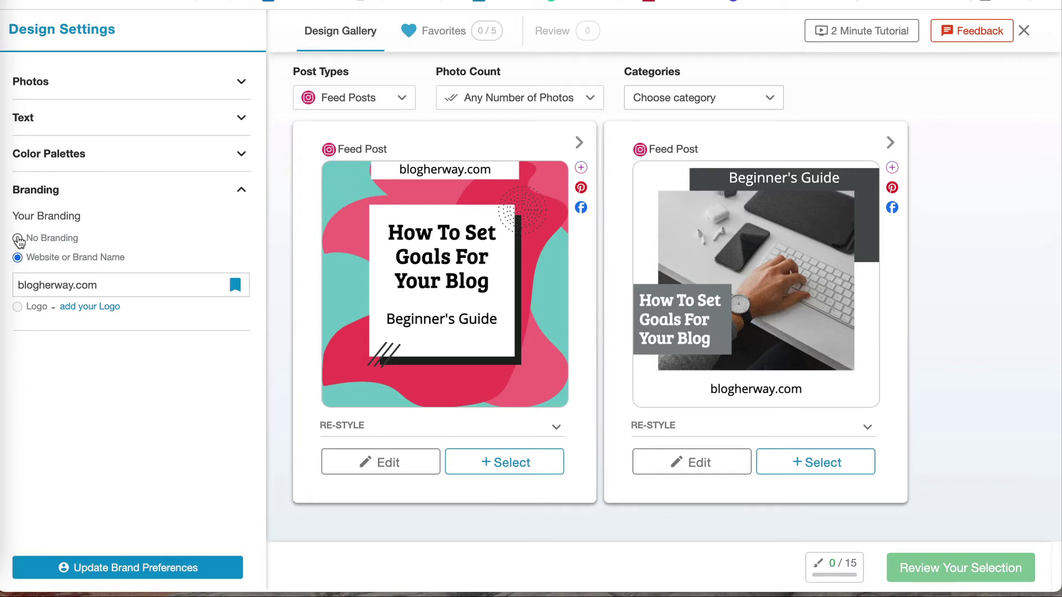
{"action": "left_click", "coordinate": [18, 239]}
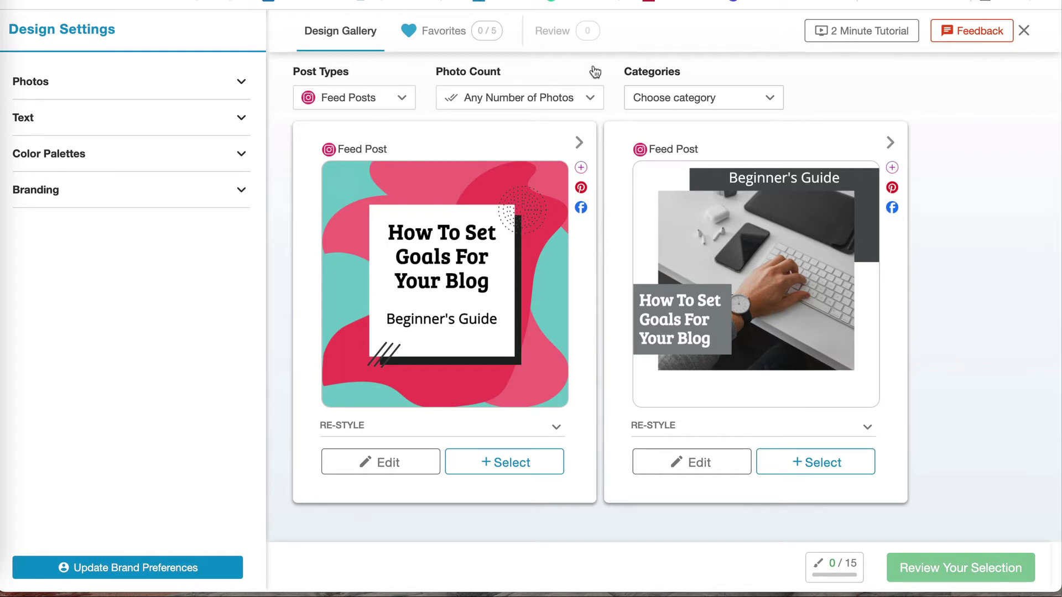
Check the Post Types list, then bring up the Photo Count options
{"action": "left_click", "coordinate": [402, 99]}
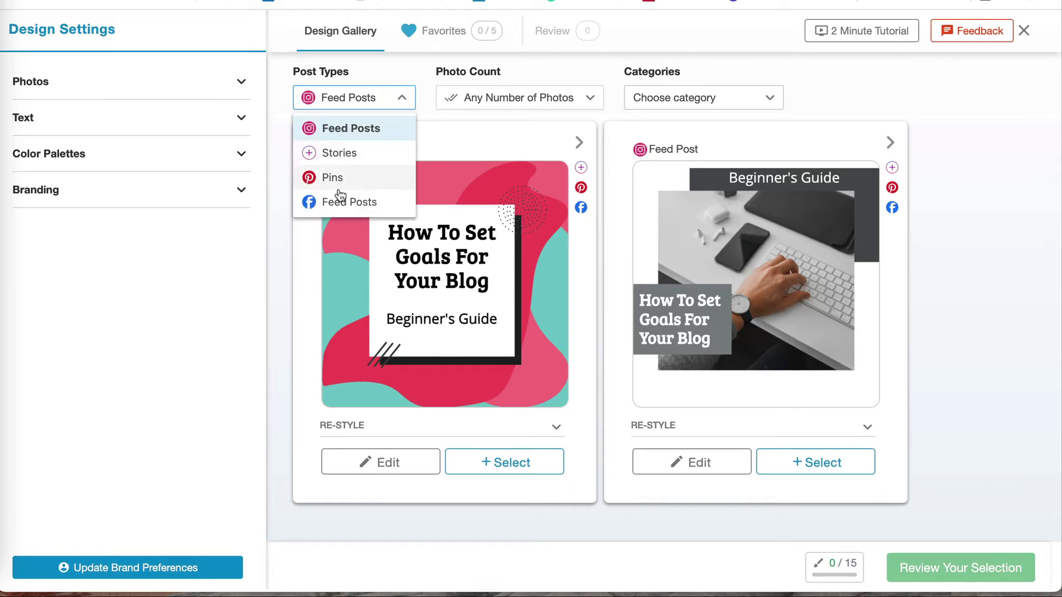
{"action": "left_click", "coordinate": [414, 79]}
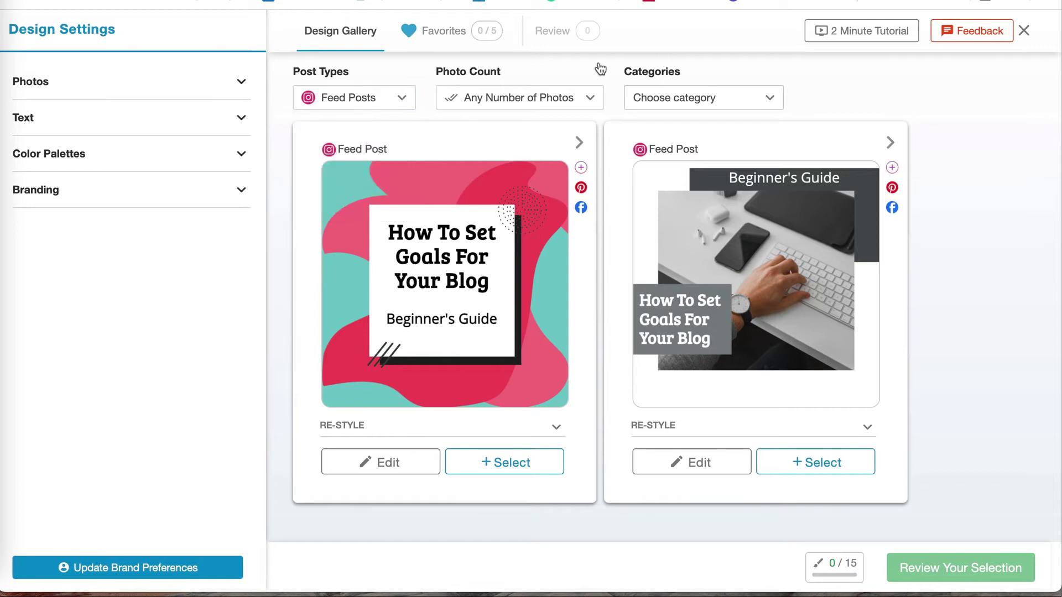
{"action": "left_click", "coordinate": [580, 99]}
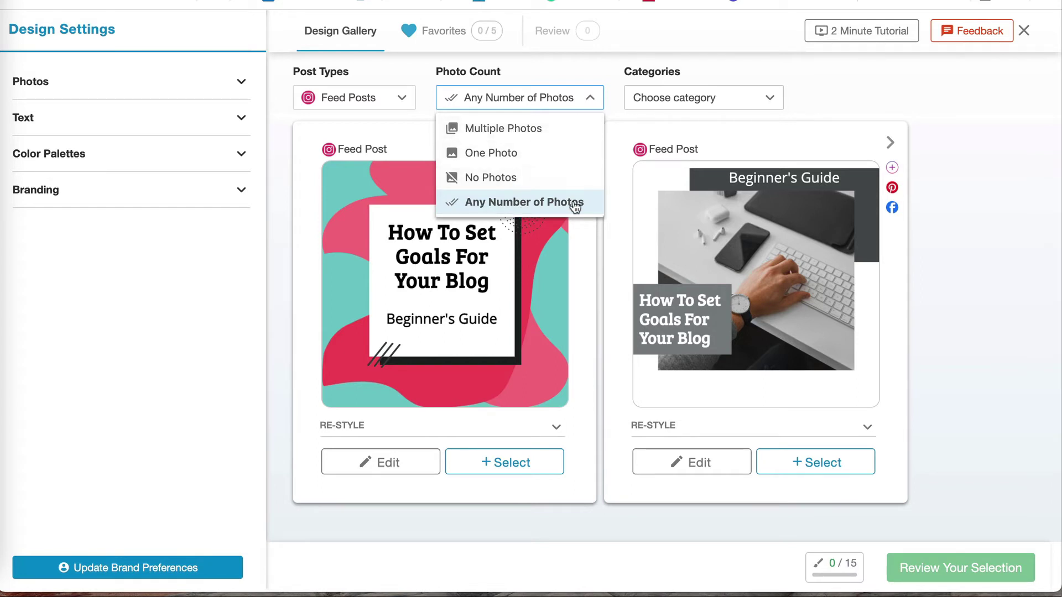
Filter the gallery to One Photo designs in the Content › Blog Post category
{"action": "left_click", "coordinate": [515, 154]}
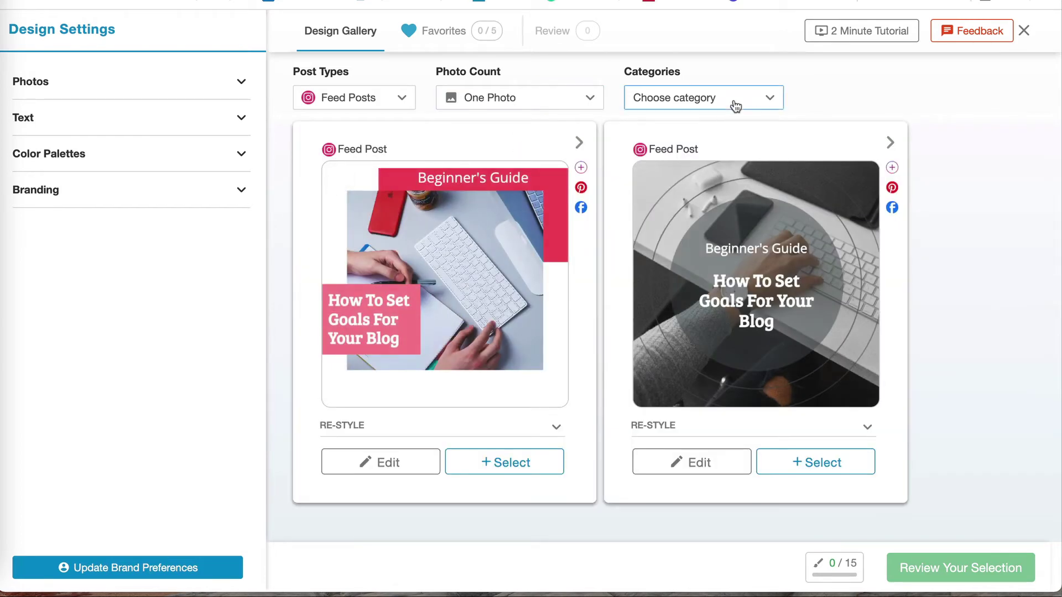
{"action": "left_click", "coordinate": [767, 103]}
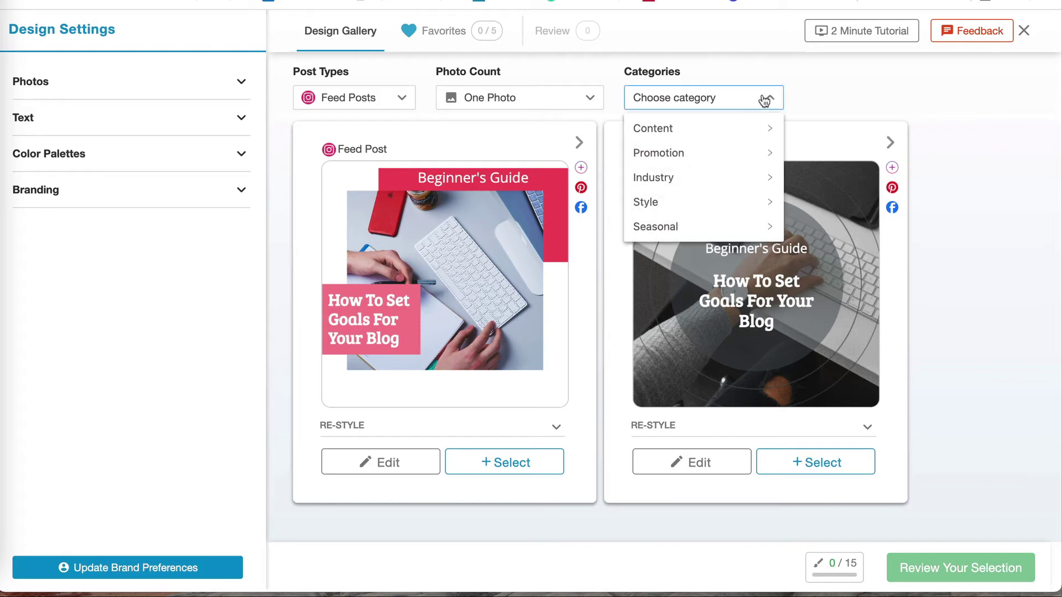
{"action": "mouse_move", "coordinate": [711, 141]}
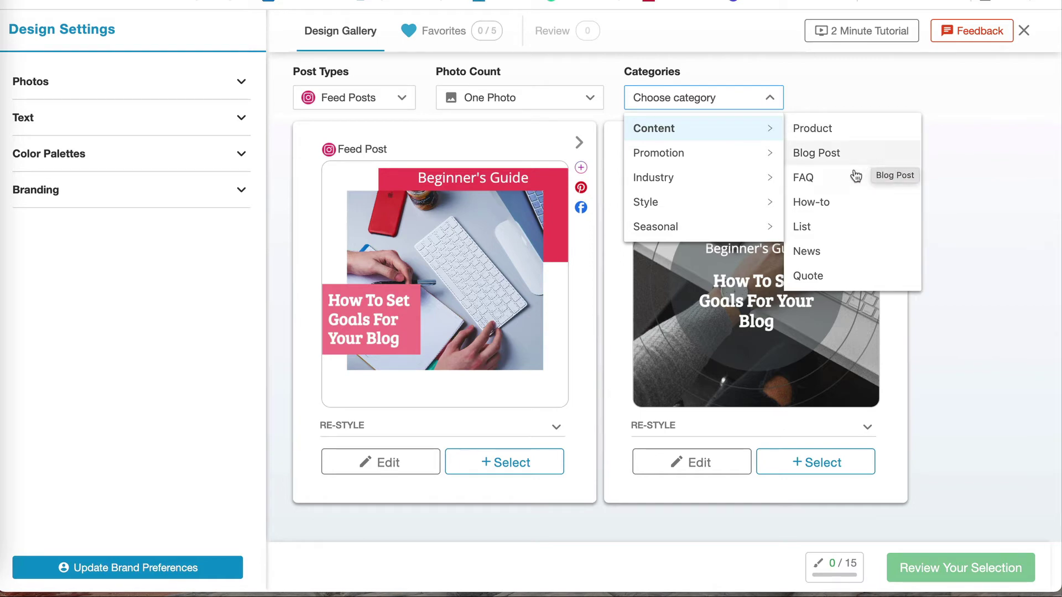
{"action": "mouse_move", "coordinate": [708, 162]}
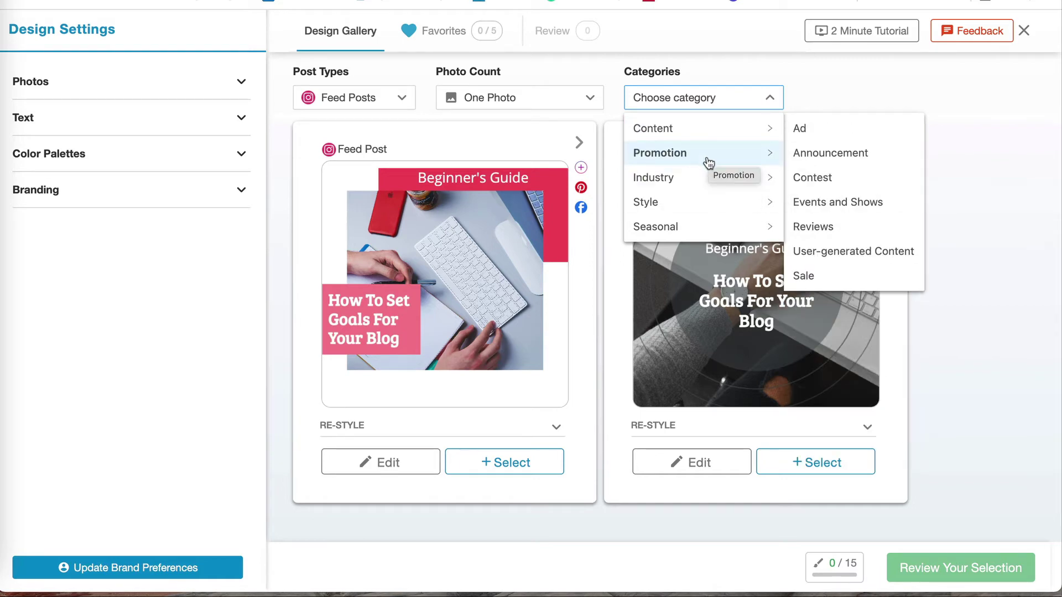
{"action": "mouse_move", "coordinate": [708, 189]}
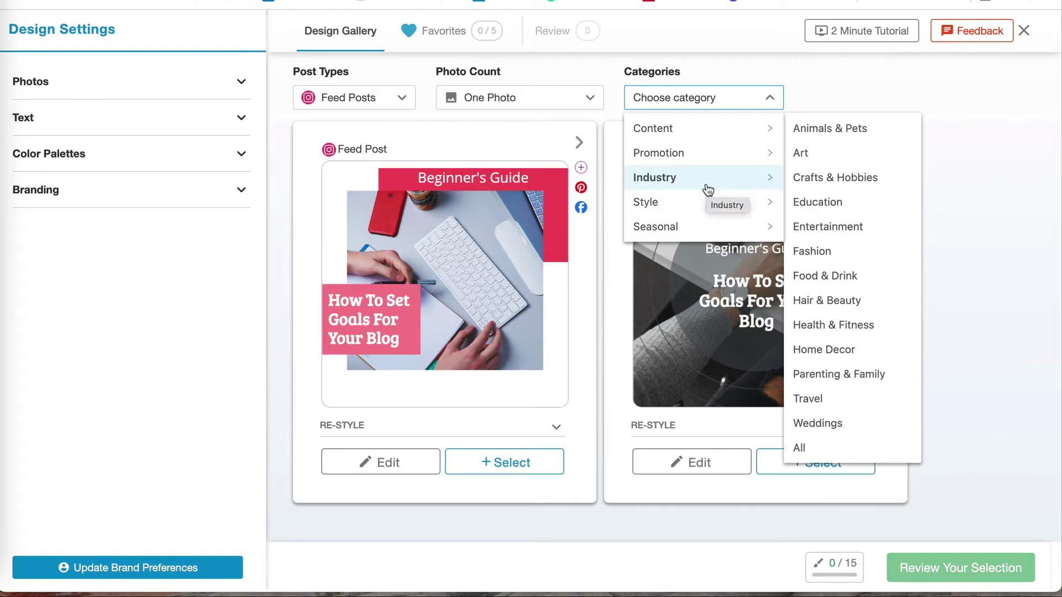
{"action": "mouse_move", "coordinate": [707, 208]}
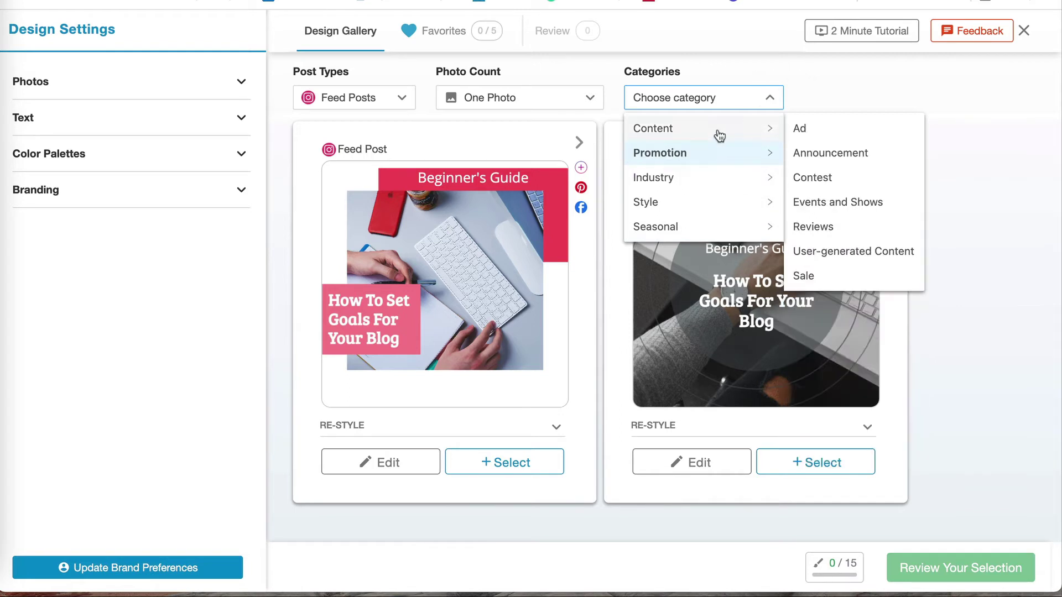
{"action": "mouse_move", "coordinate": [722, 133]}
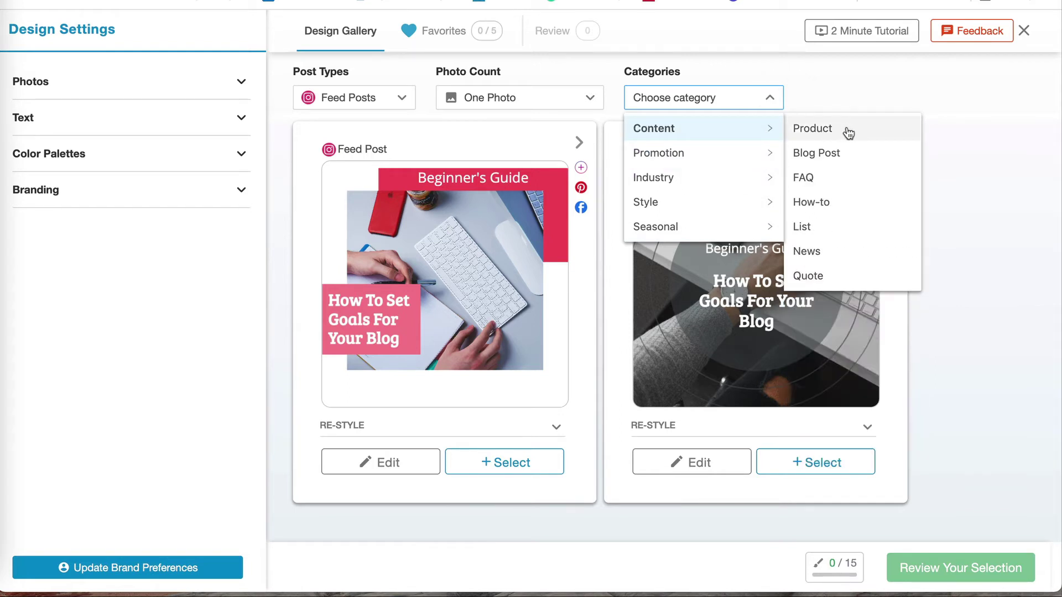
{"action": "left_click", "coordinate": [852, 155]}
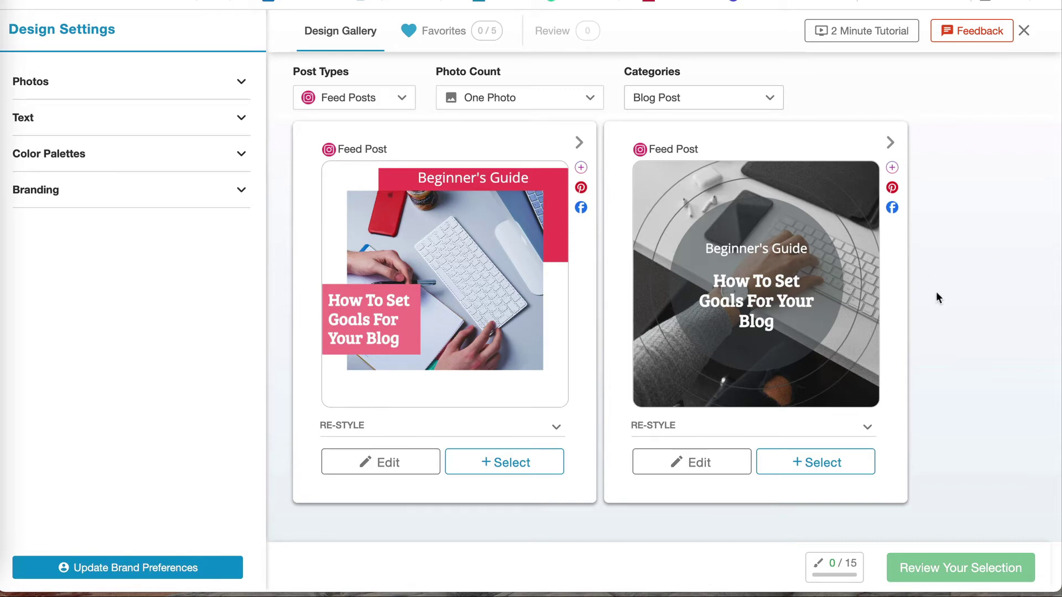
Scroll down the gallery and heart the pink wavy Beginner's Guide design, making Favorites 1 of 5
{"action": "scroll", "coordinate": [938, 322], "scroll_direction": "down", "scroll_amount": 5}
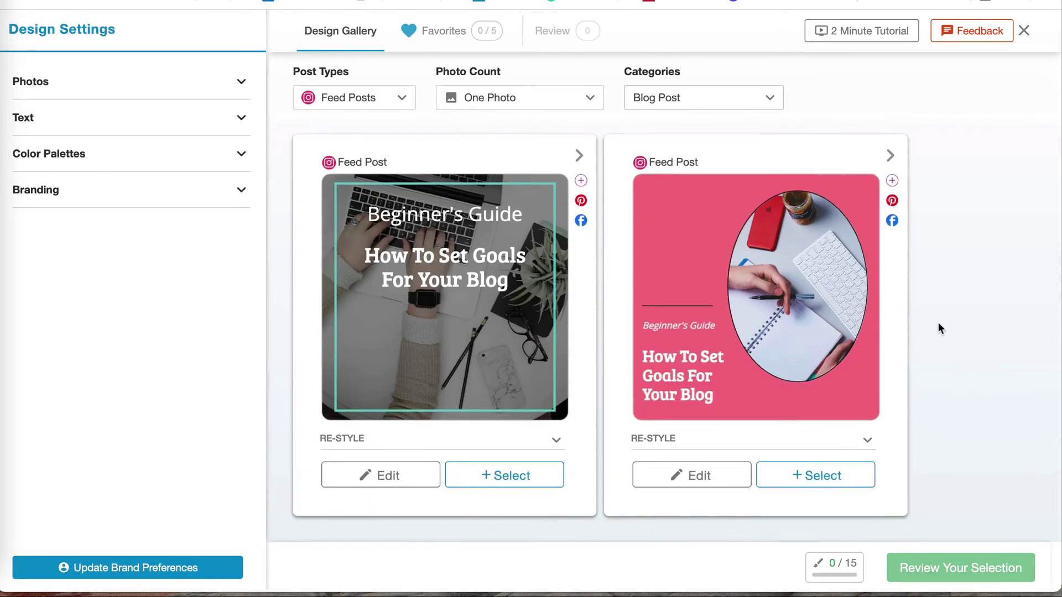
{"action": "scroll", "coordinate": [939, 327], "scroll_direction": "down", "scroll_amount": 10}
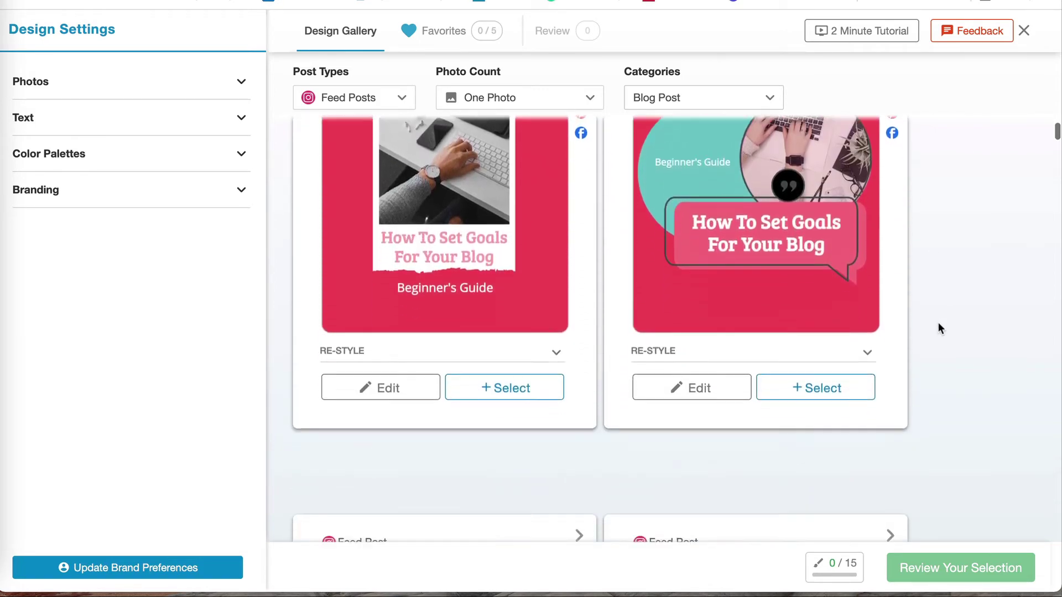
{"action": "scroll", "coordinate": [939, 325], "scroll_direction": "down", "scroll_amount": 6}
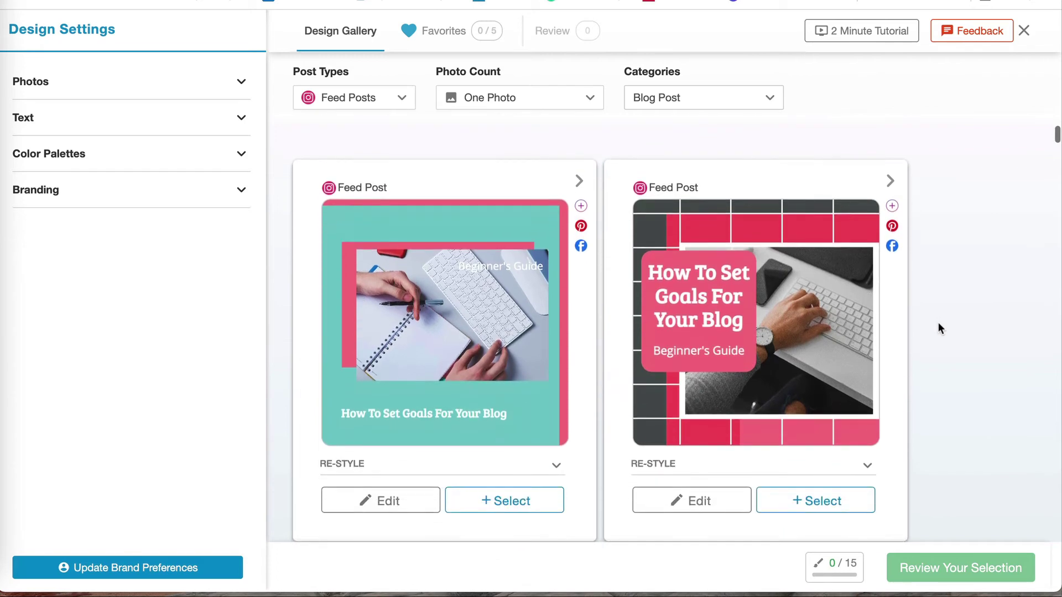
{"action": "scroll", "coordinate": [939, 322], "scroll_direction": "down", "scroll_amount": 8}
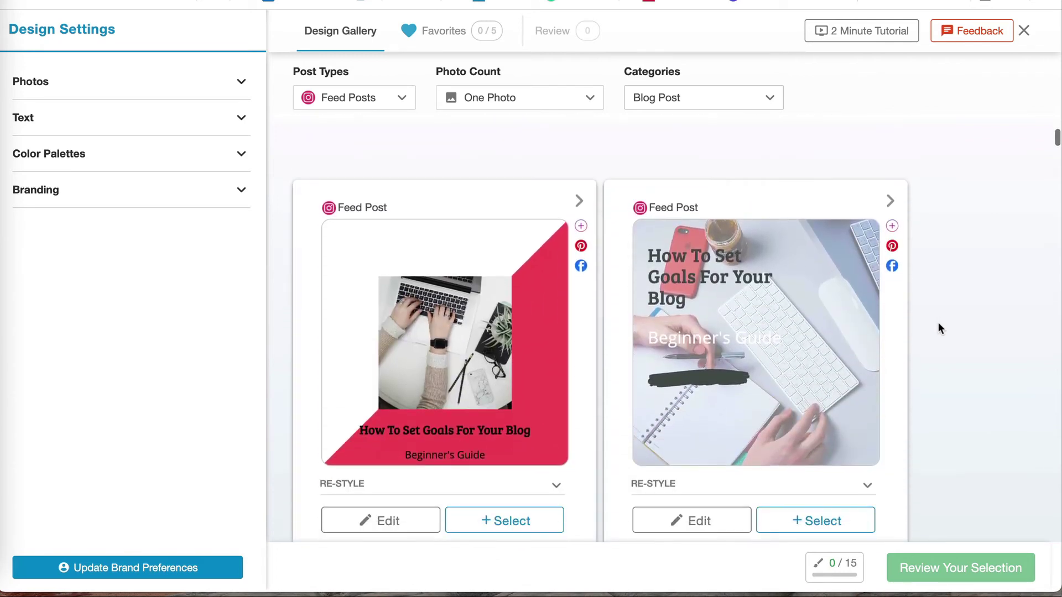
{"action": "scroll", "coordinate": [938, 326], "scroll_direction": "down", "scroll_amount": 8}
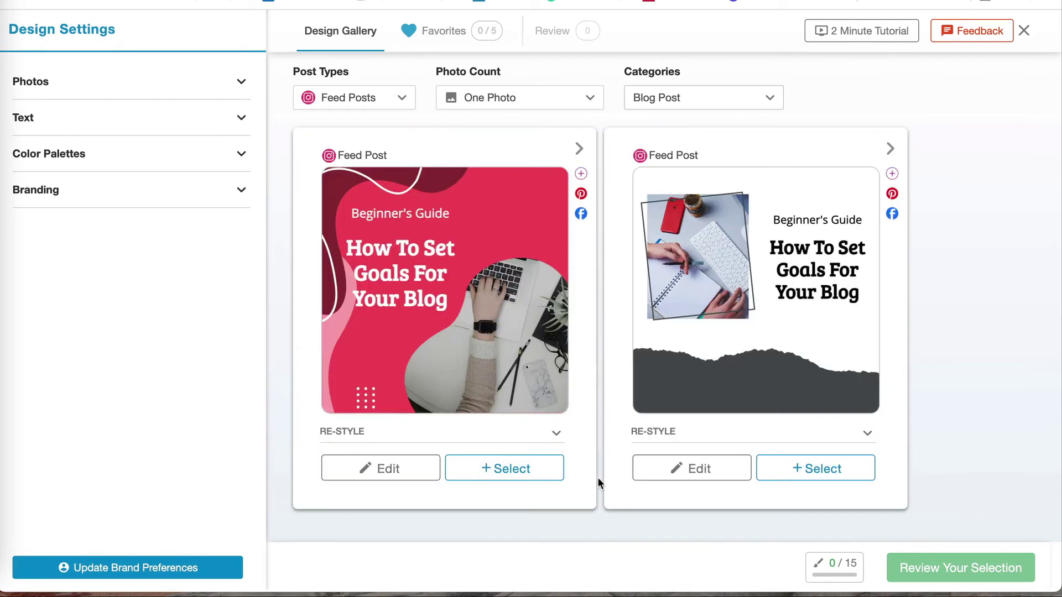
{"action": "mouse_move", "coordinate": [394, 219]}
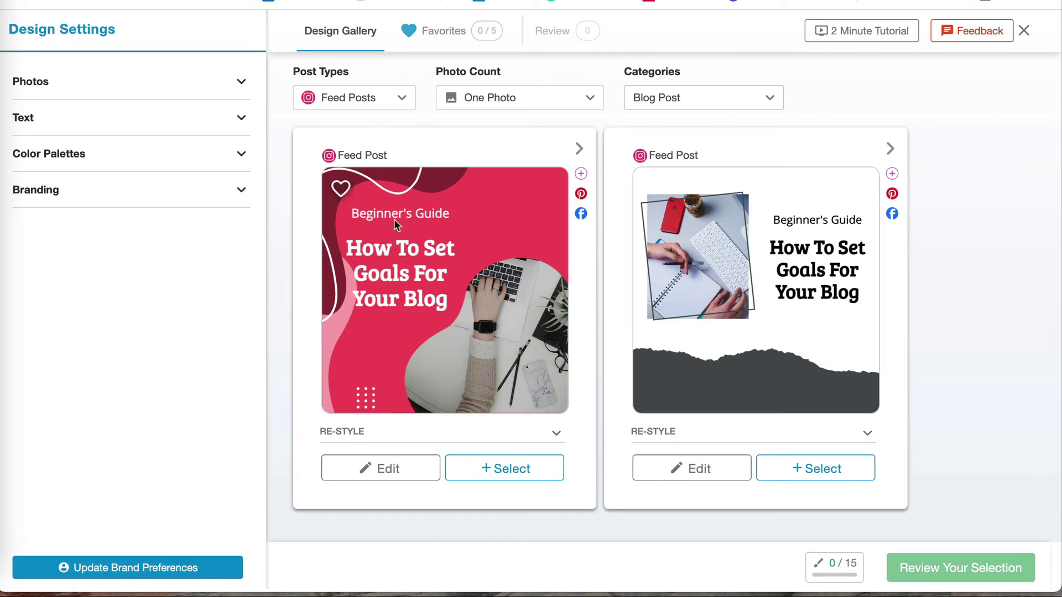
{"action": "left_click", "coordinate": [342, 190]}
Under RE-STYLE, cycle the design's colour palettes and try several alternative photos
{"action": "left_click", "coordinate": [557, 435]}
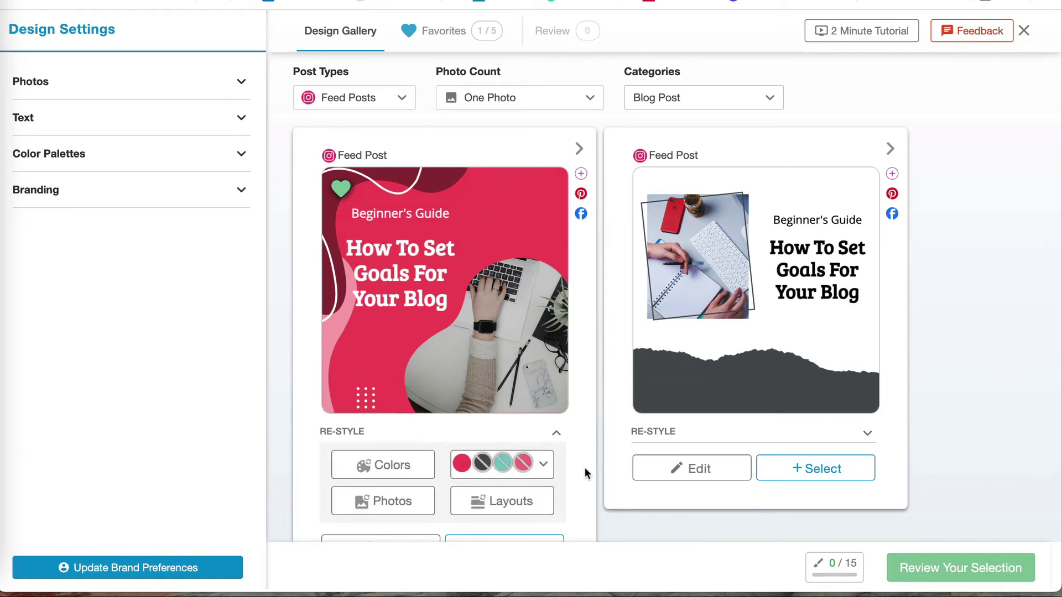
{"action": "scroll", "coordinate": [585, 470], "scroll_direction": "down", "scroll_amount": 2}
{"action": "scroll", "coordinate": [585, 473], "scroll_direction": "up", "scroll_amount": 1}
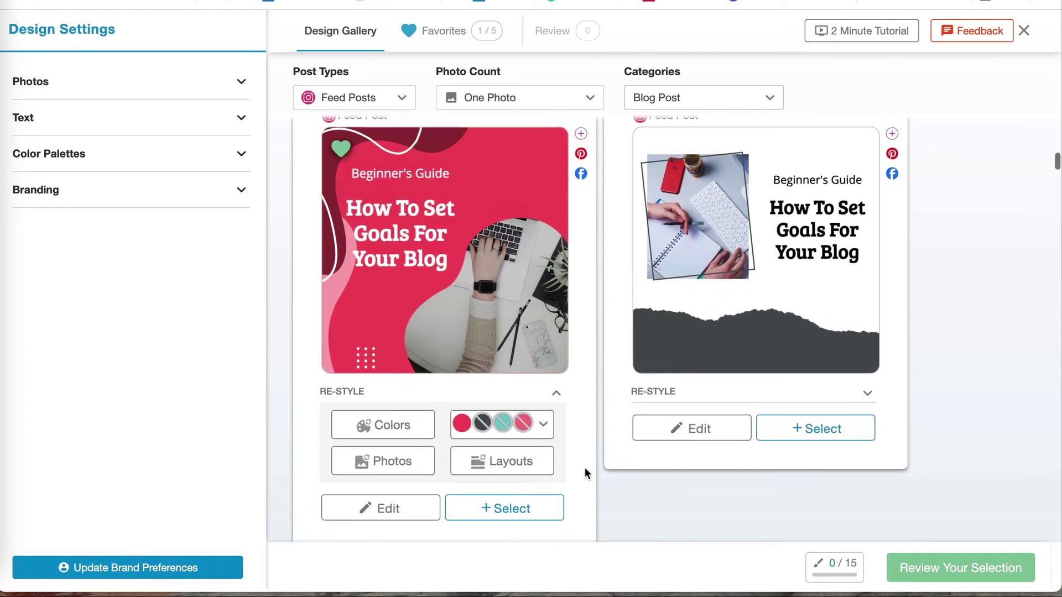
{"action": "left_click", "coordinate": [391, 429]}
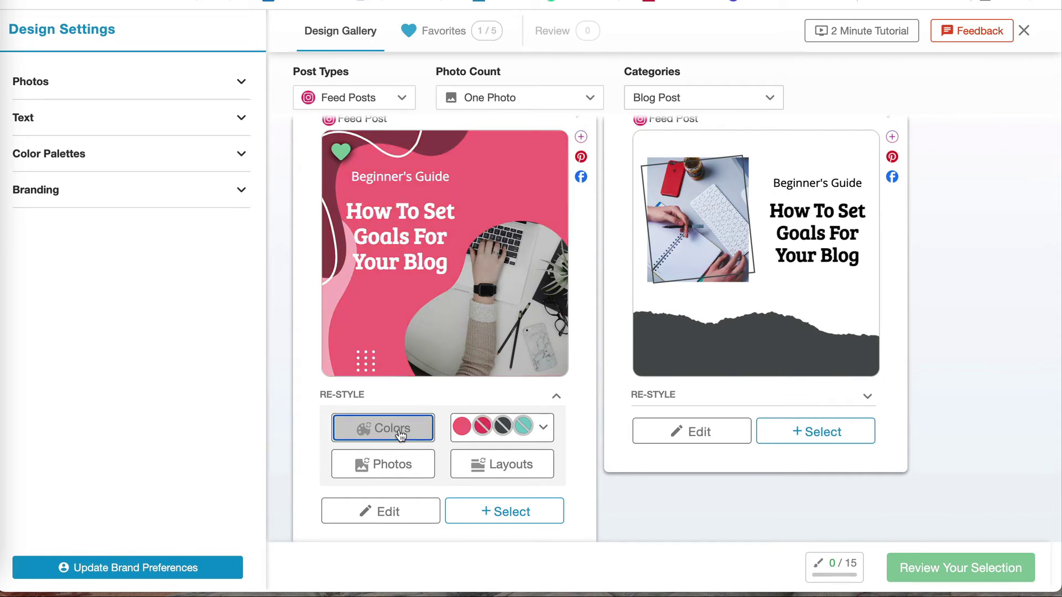
{"action": "left_click", "coordinate": [399, 435]}
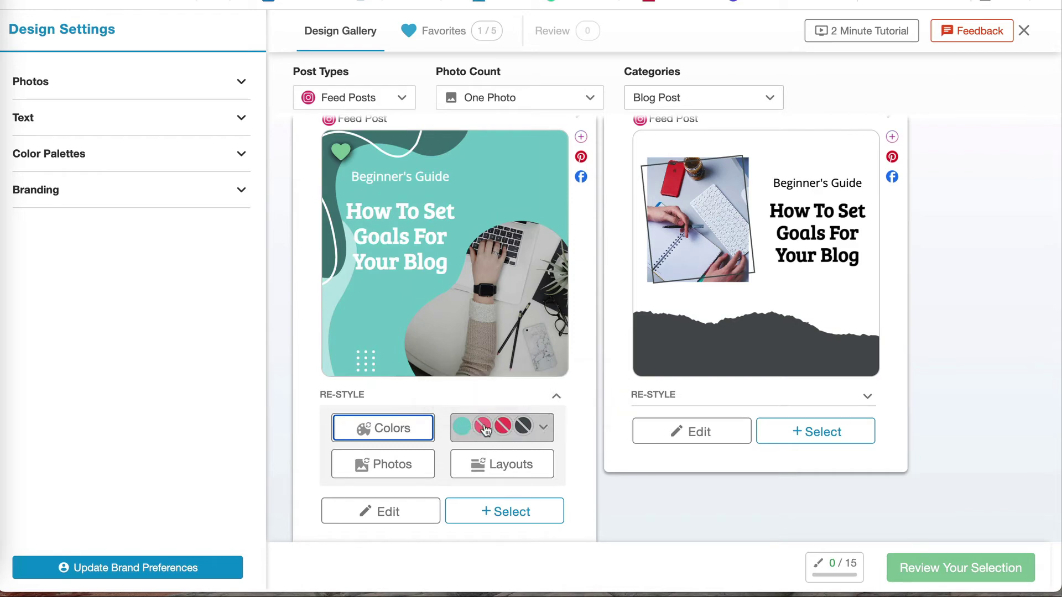
{"action": "left_click", "coordinate": [395, 467]}
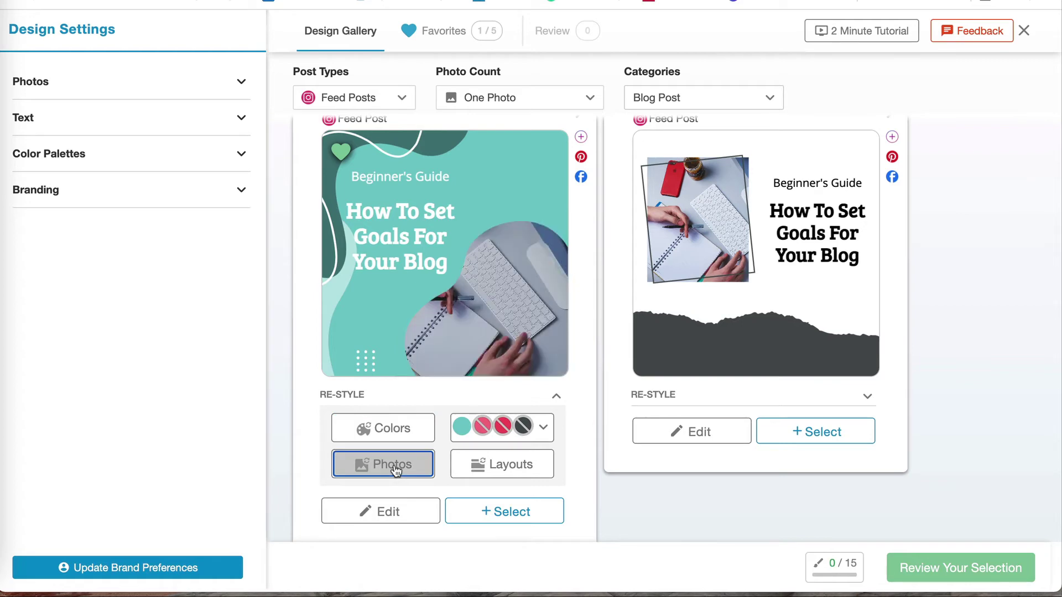
{"action": "left_click", "coordinate": [395, 469]}
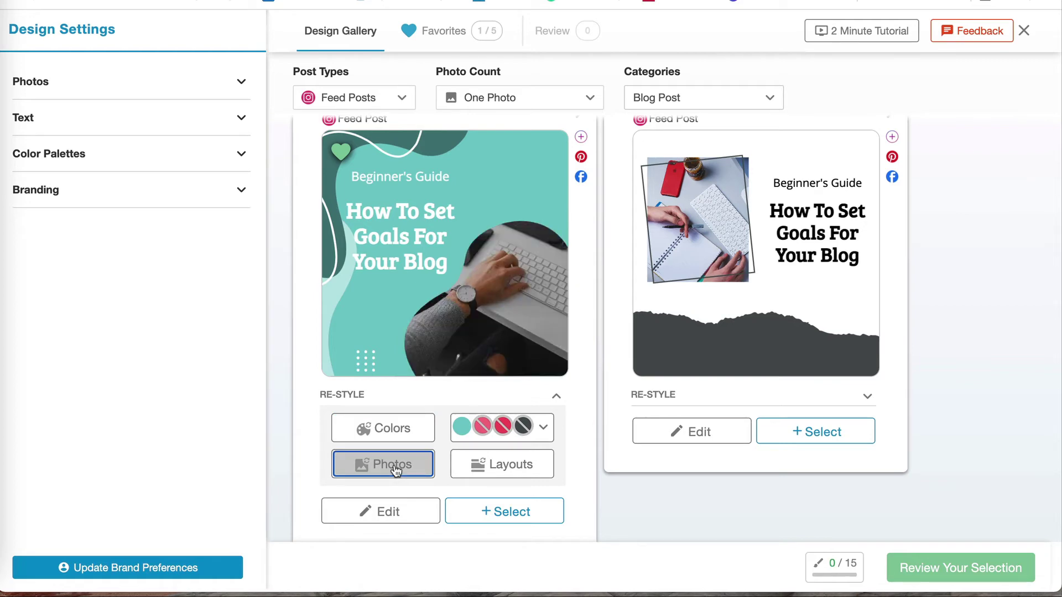
{"action": "left_click", "coordinate": [396, 469]}
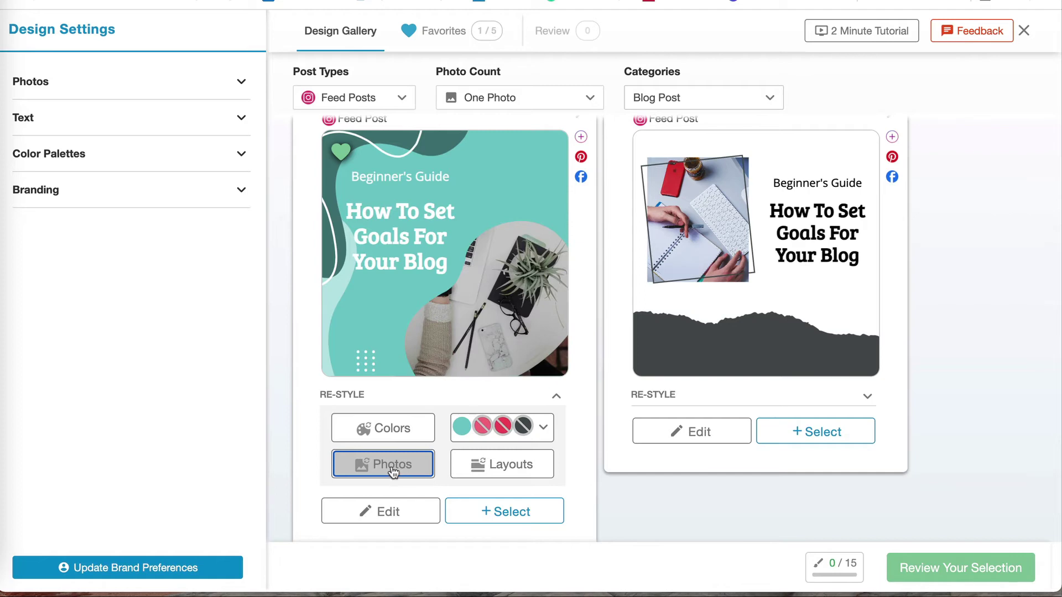
Reposition the laptop photo to show the hands, then pick a layout with the title lower-left
{"action": "left_click", "coordinate": [517, 300]}
{"action": "left_click_drag", "start_coordinate": [518, 304], "coordinate": [547, 327]}
{"action": "left_click_drag", "start_coordinate": [485, 291], "coordinate": [480, 340]}
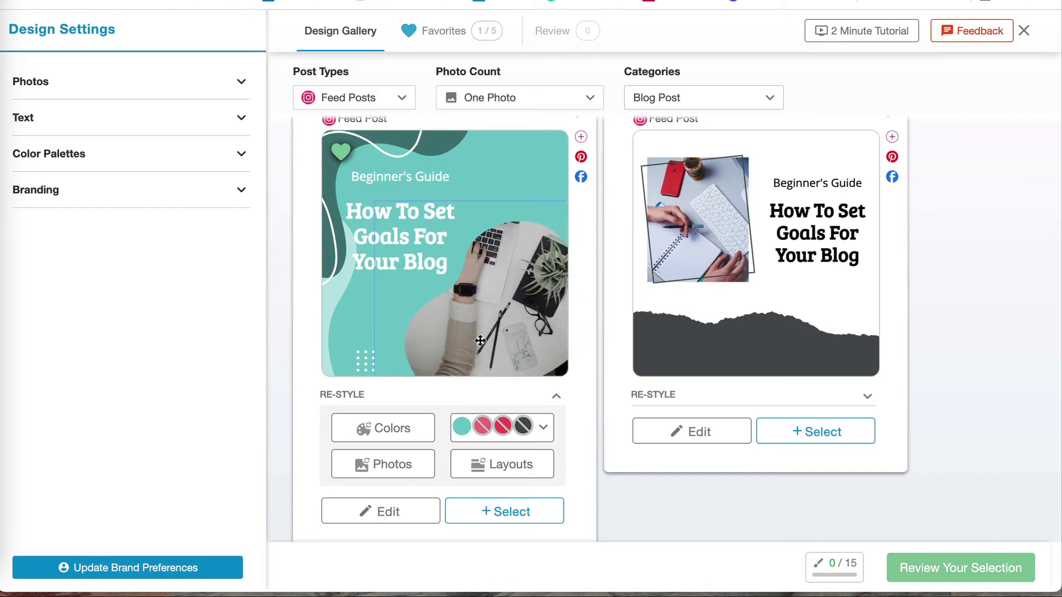
{"action": "left_click_drag", "start_coordinate": [507, 309], "coordinate": [529, 343]}
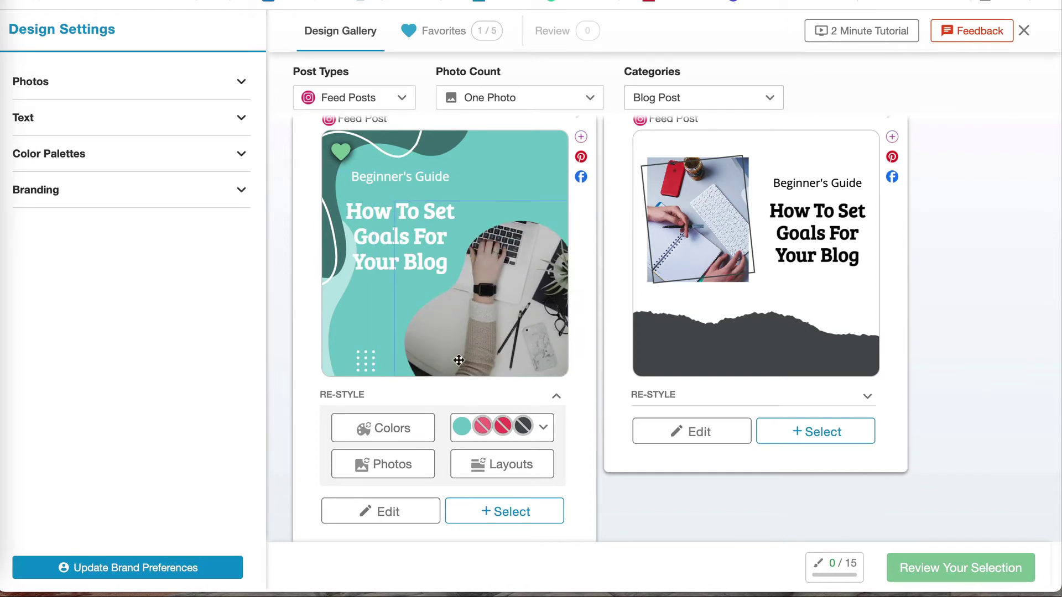
{"action": "left_click", "coordinate": [396, 468]}
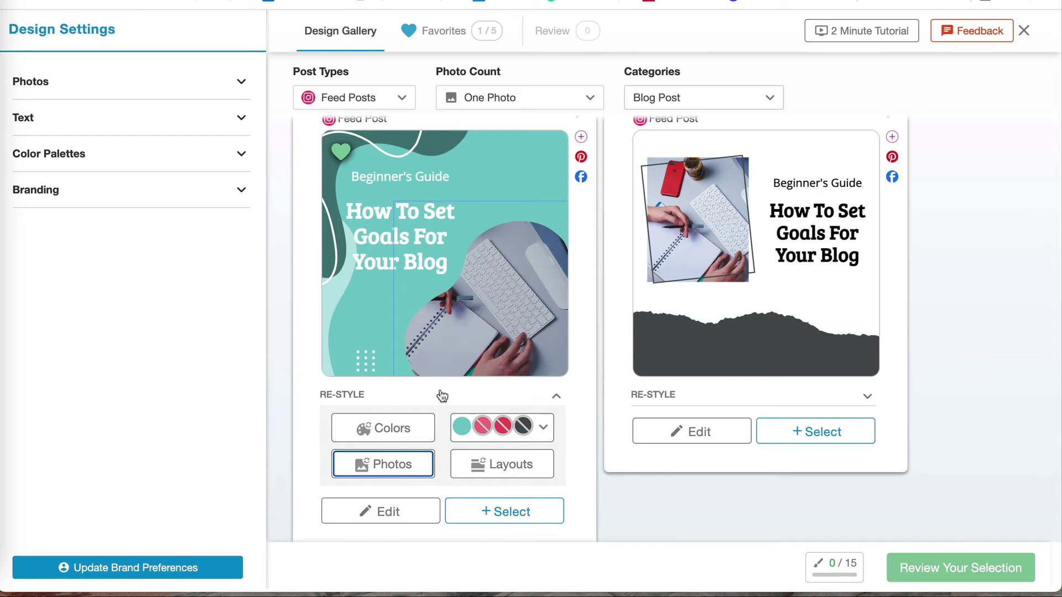
{"action": "left_click", "coordinate": [528, 471]}
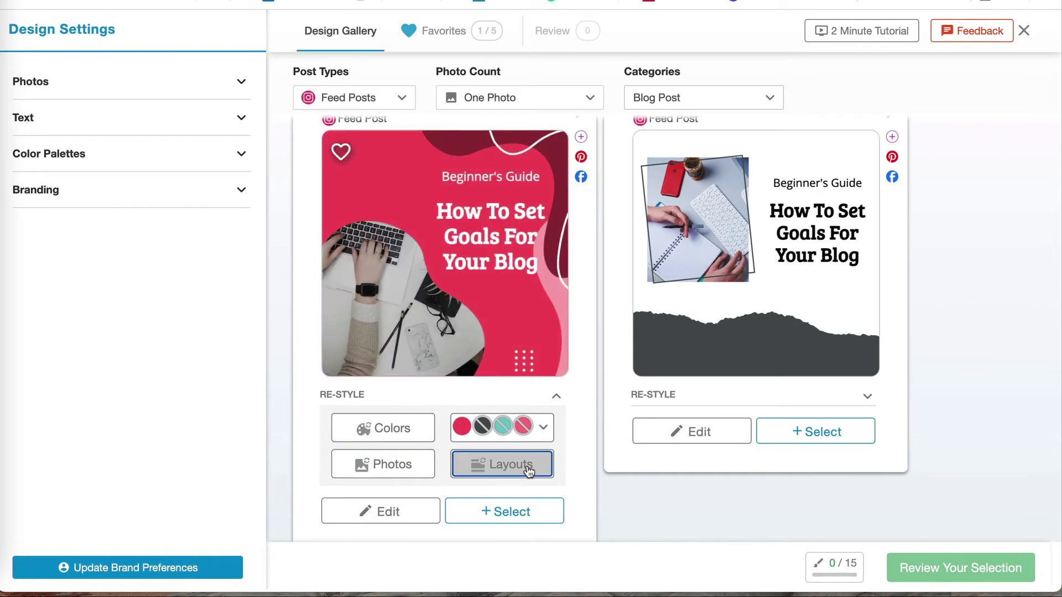
{"action": "left_click", "coordinate": [524, 470]}
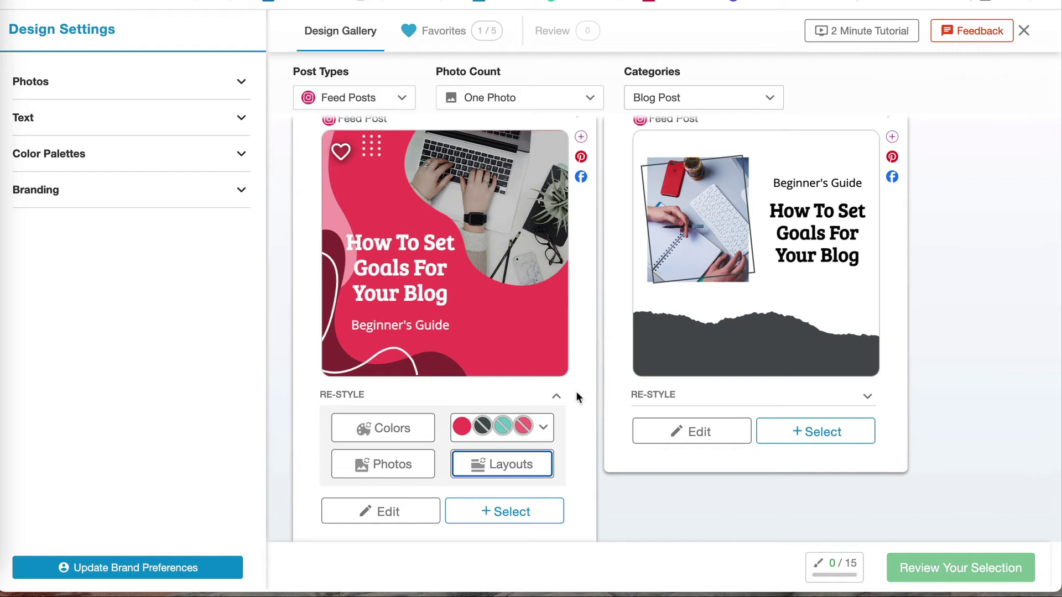
In the full editor, add a squiggle shape, moving it lower and rotating it clockwise
{"action": "left_click", "coordinate": [394, 512]}
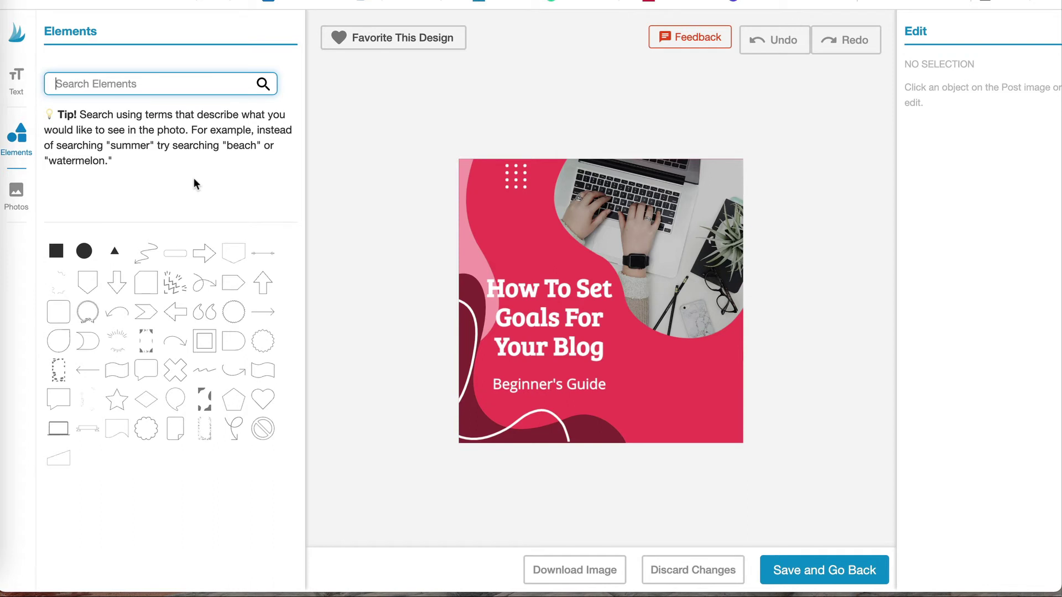
{"action": "left_click", "coordinate": [143, 262]}
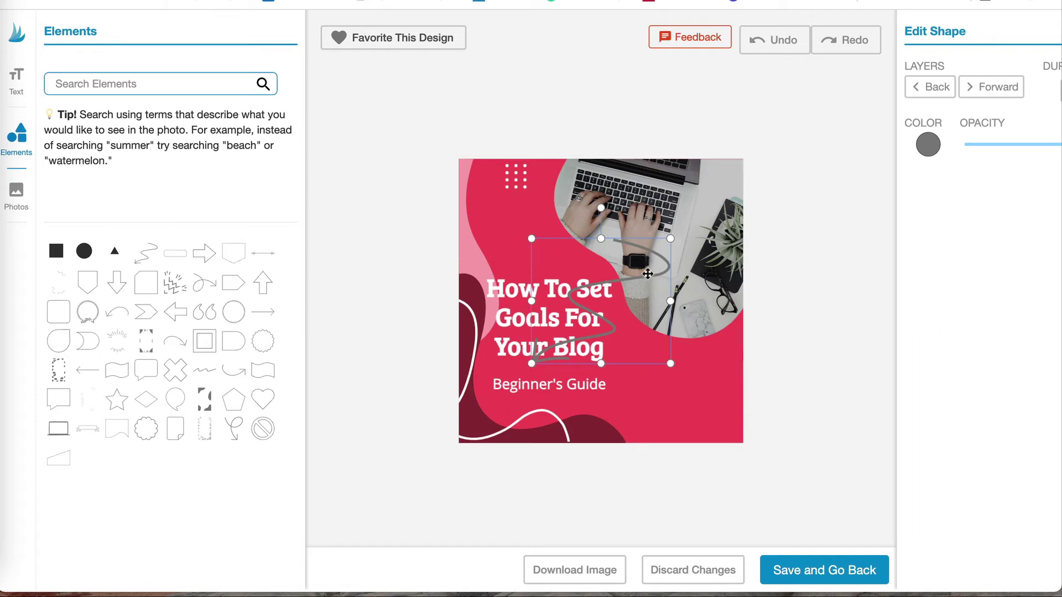
{"action": "mouse_move", "coordinate": [646, 273]}
{"action": "left_mouse_down"}
{"action": "mouse_move", "coordinate": [654, 308]}
{"action": "mouse_move", "coordinate": [686, 330]}
{"action": "left_mouse_up"}
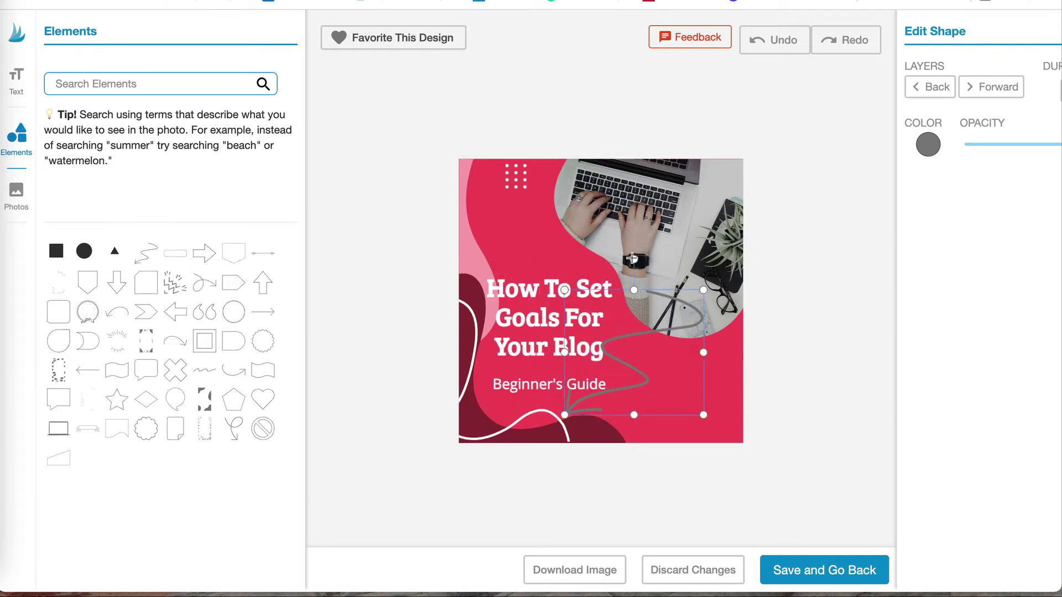
{"action": "mouse_move", "coordinate": [632, 258]}
{"action": "left_mouse_down"}
{"action": "mouse_move", "coordinate": [705, 327]}
{"action": "mouse_move", "coordinate": [722, 414]}
{"action": "mouse_move", "coordinate": [628, 351]}
{"action": "mouse_move", "coordinate": [697, 395]}
{"action": "mouse_move", "coordinate": [681, 390]}
{"action": "left_mouse_up"}
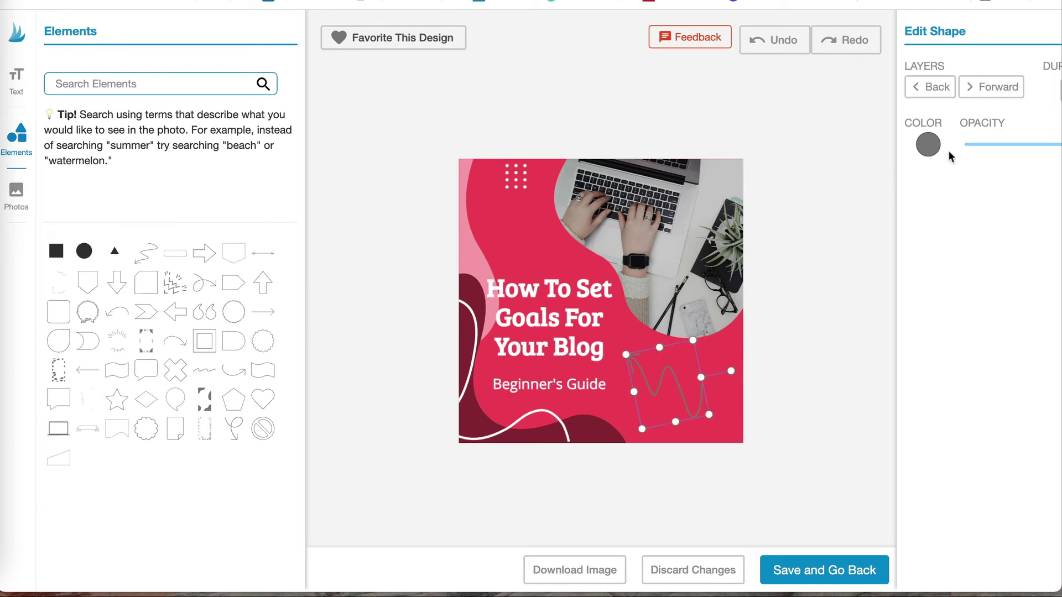
Make the squiggle white and adjust its opacity
{"action": "left_click", "coordinate": [927, 155]}
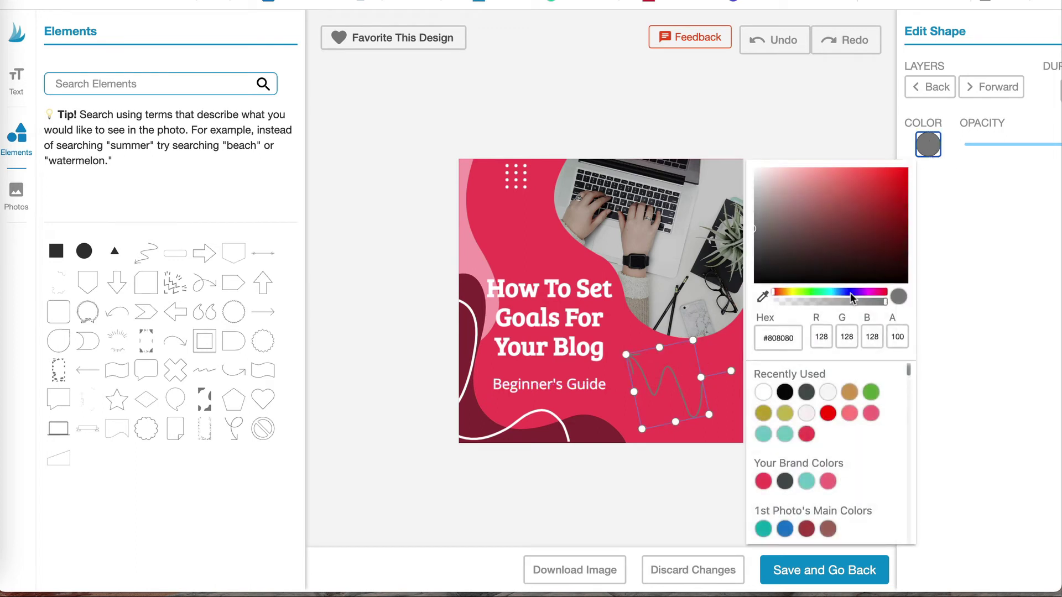
{"action": "left_click", "coordinate": [762, 393]}
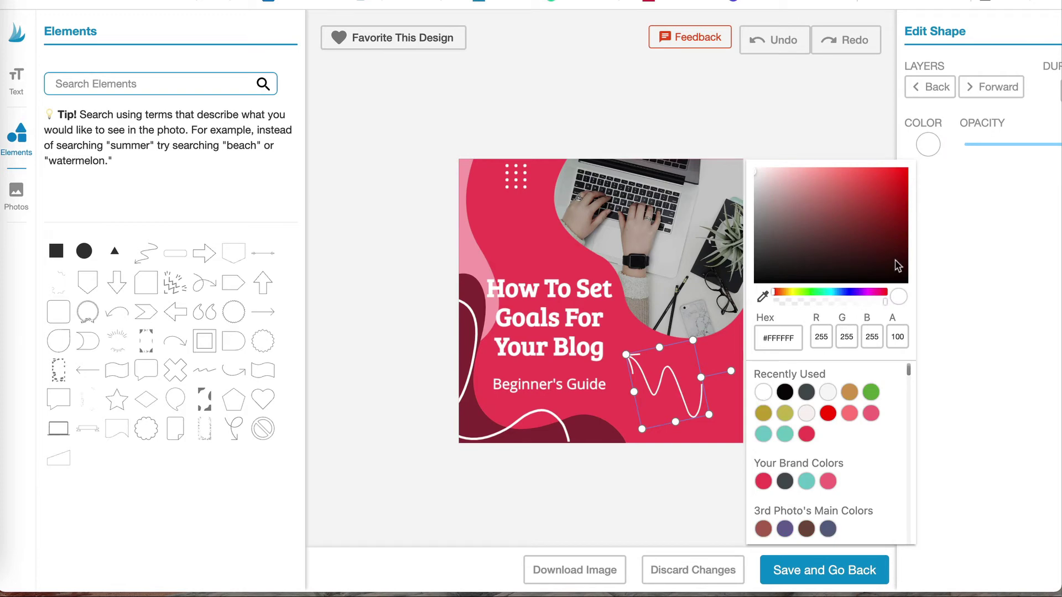
{"action": "left_click", "coordinate": [1005, 167]}
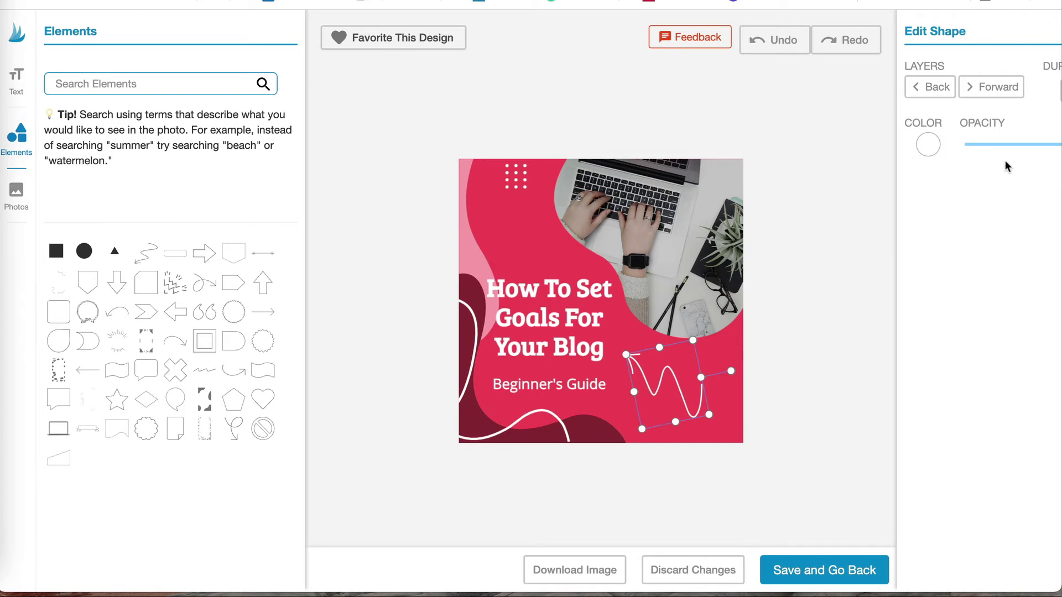
{"action": "scroll", "coordinate": [1005, 166], "scroll_direction": "right", "scroll_amount": 3}
{"action": "scroll", "coordinate": [1002, 154], "scroll_direction": "right", "scroll_amount": 1}
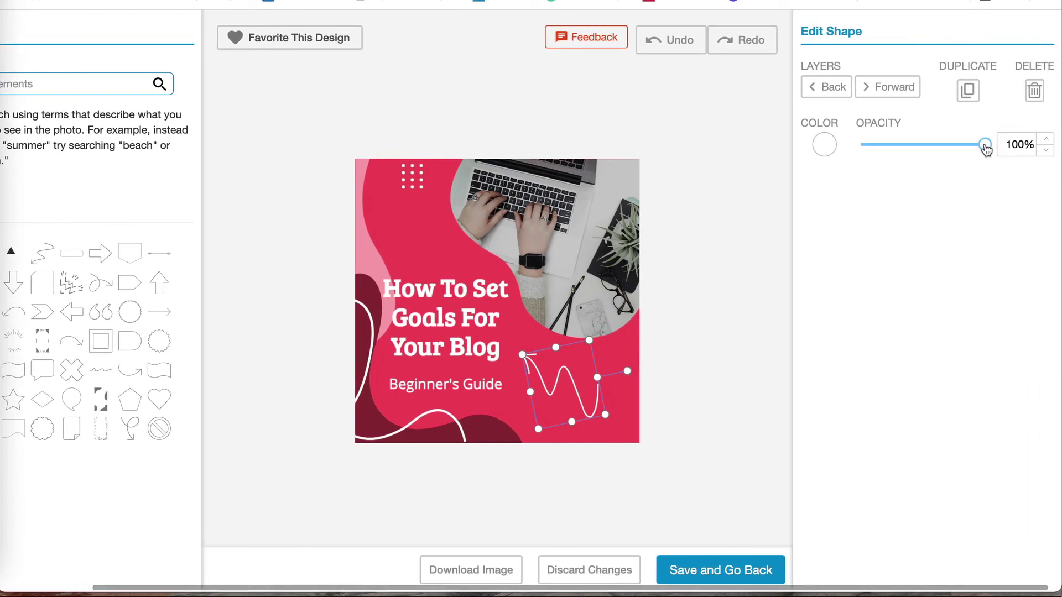
{"action": "mouse_move", "coordinate": [986, 148]}
{"action": "left_mouse_down"}
{"action": "mouse_move", "coordinate": [907, 154]}
{"action": "mouse_move", "coordinate": [993, 149]}
{"action": "left_mouse_up"}
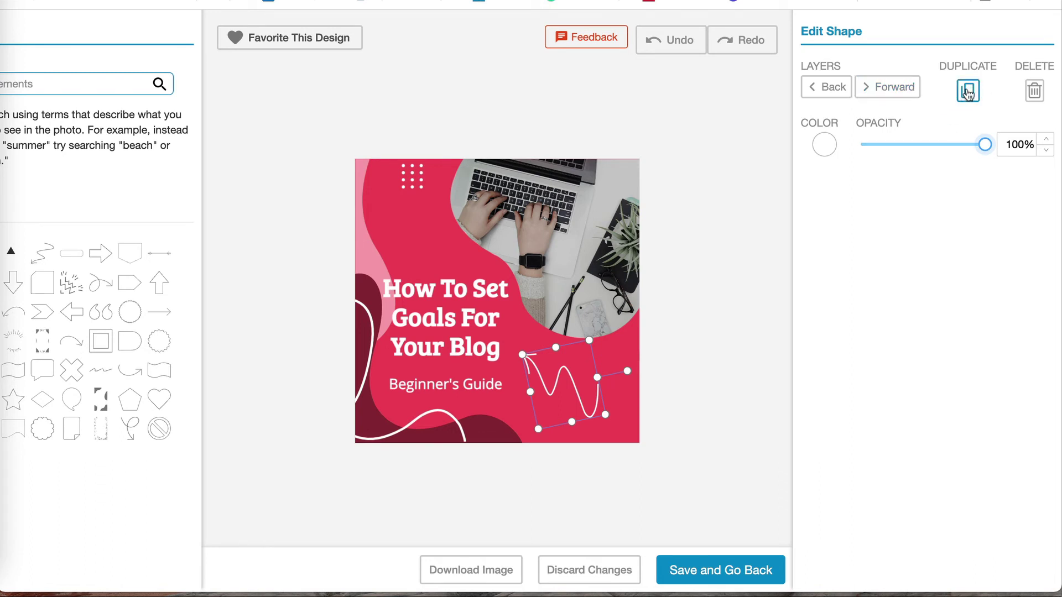
{"action": "scroll", "coordinate": [916, 255], "scroll_direction": "left", "scroll_amount": 2}
{"action": "scroll", "coordinate": [909, 255], "scroll_direction": "left", "scroll_amount": 3}
{"action": "scroll", "coordinate": [1003, 299], "scroll_direction": "right", "scroll_amount": 4}
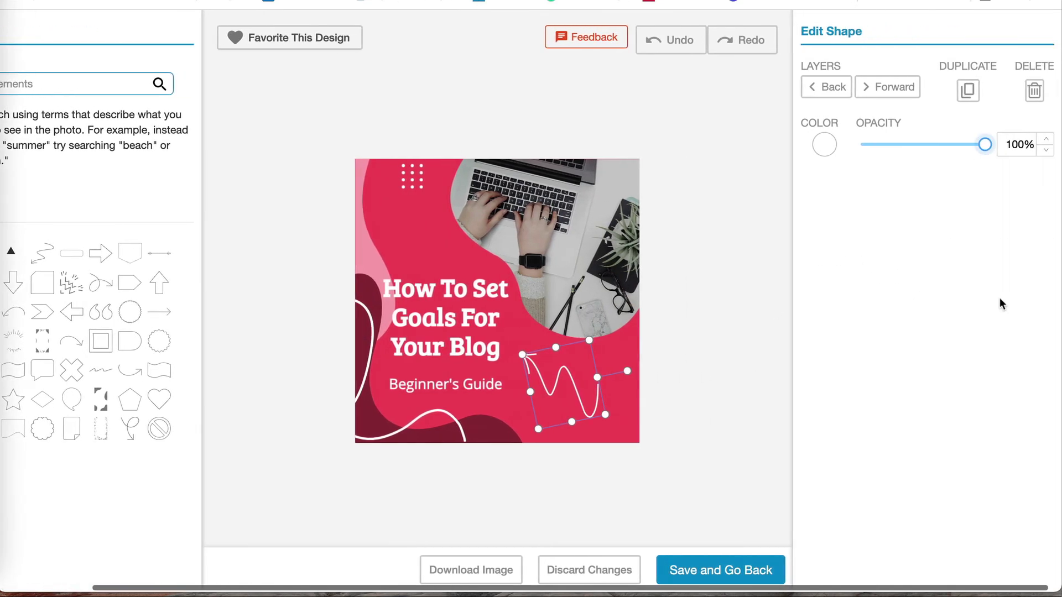
Delete the squiggle again and bring up the text options
{"action": "left_click", "coordinate": [1035, 90]}
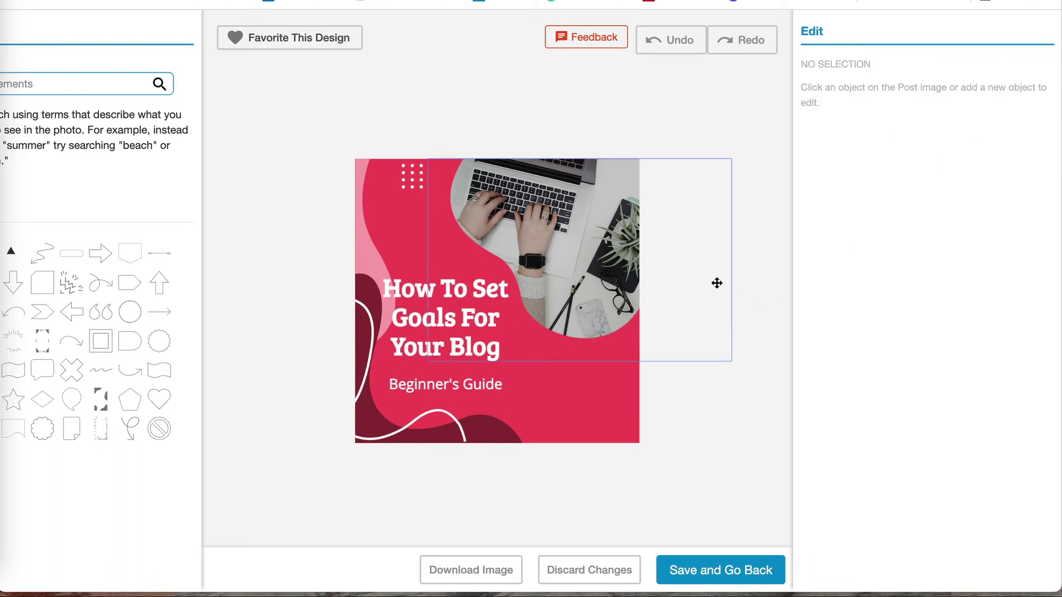
{"action": "scroll", "coordinate": [723, 369], "scroll_direction": "left", "scroll_amount": 4}
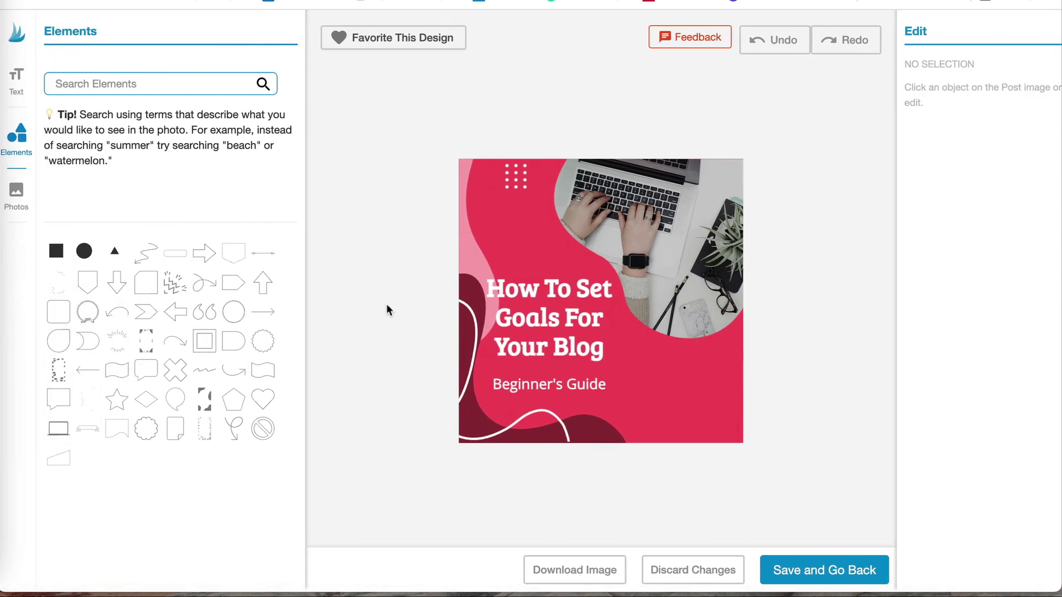
{"action": "left_click", "coordinate": [17, 84]}
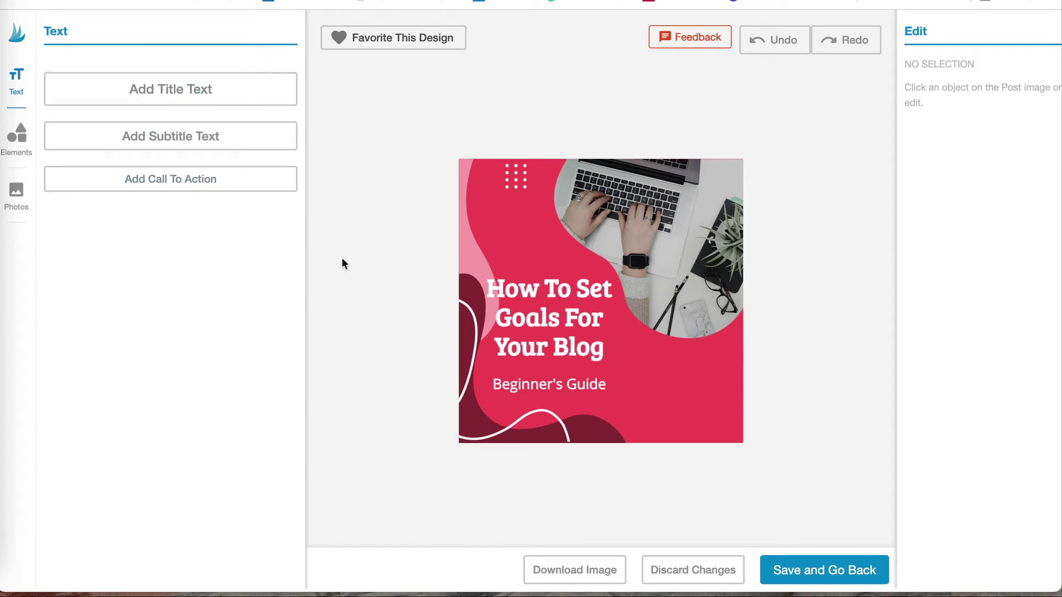
Set the Beginner's Guide subtitle to text size 58, leaving shadow at 0% and letter spacing 1
{"action": "left_click", "coordinate": [575, 386]}
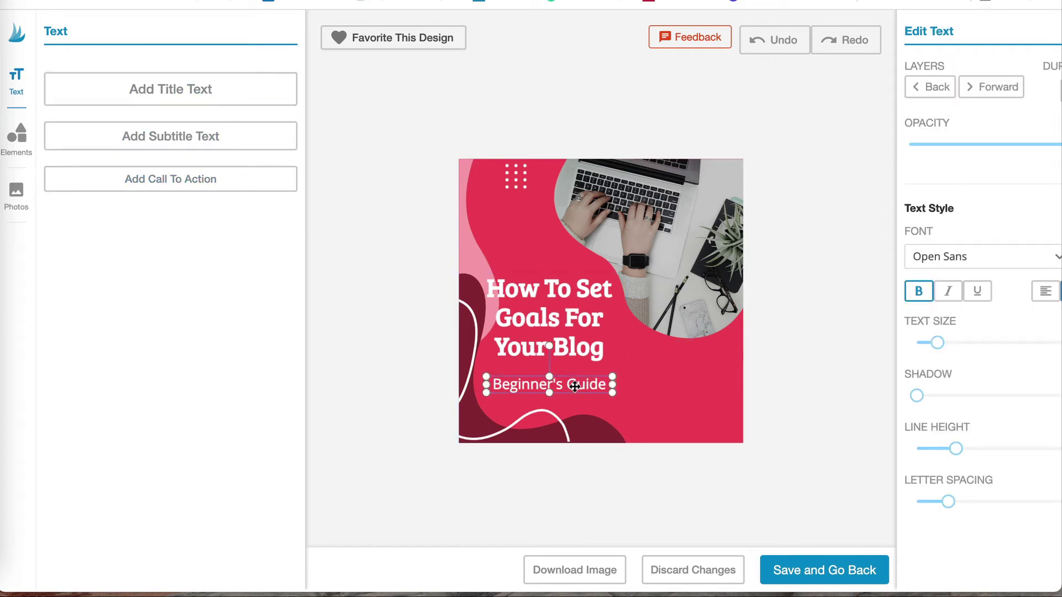
{"action": "scroll", "coordinate": [947, 257], "scroll_direction": "right", "scroll_amount": 4}
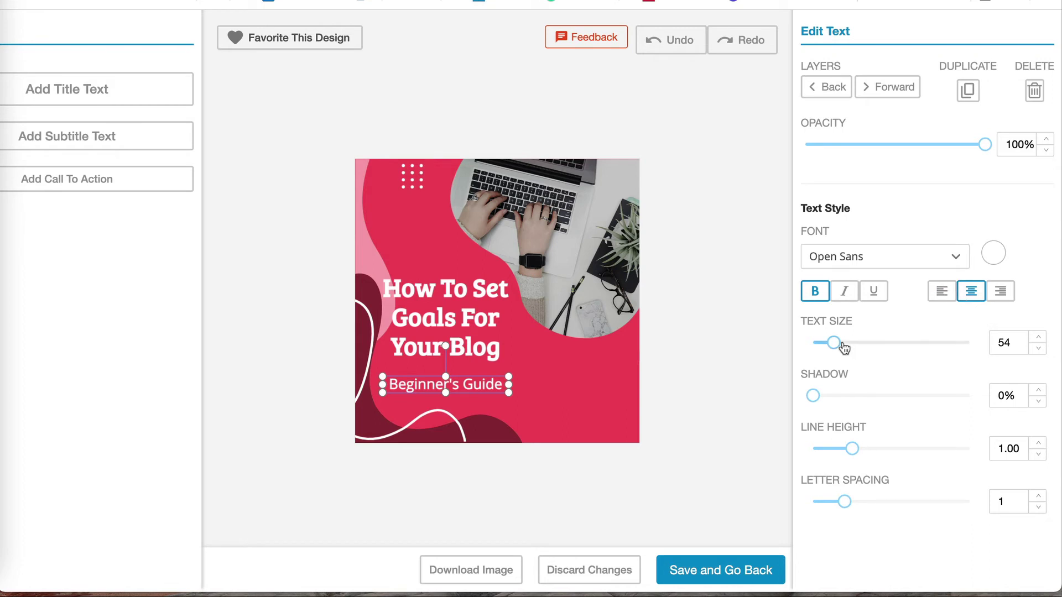
{"action": "mouse_move", "coordinate": [834, 344]}
{"action": "left_mouse_down"}
{"action": "mouse_move", "coordinate": [850, 346]}
{"action": "mouse_move", "coordinate": [837, 347]}
{"action": "left_mouse_up"}
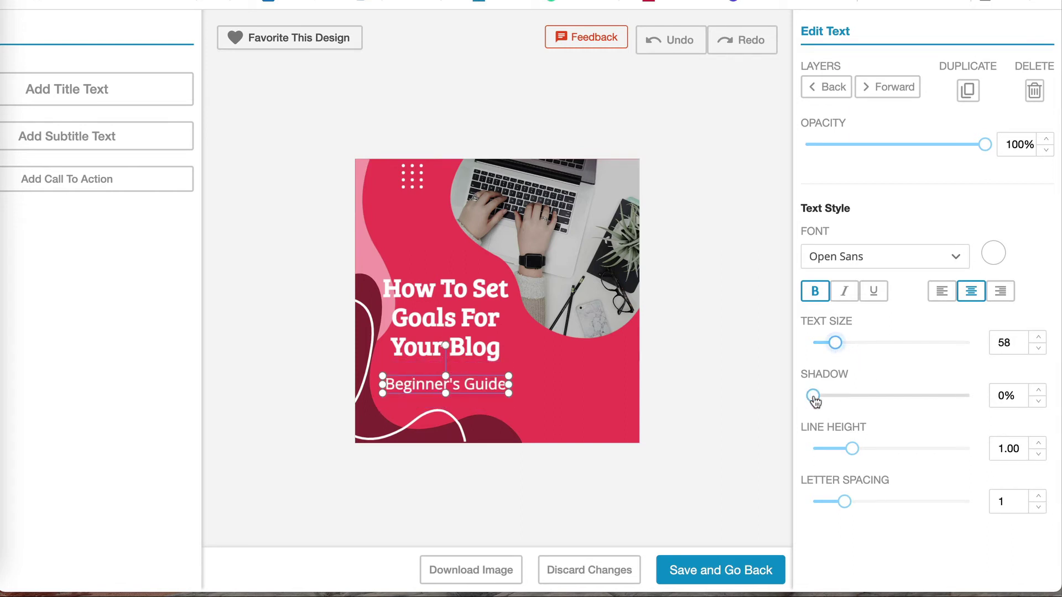
{"action": "left_click_drag", "start_coordinate": [814, 396], "coordinate": [891, 396]}
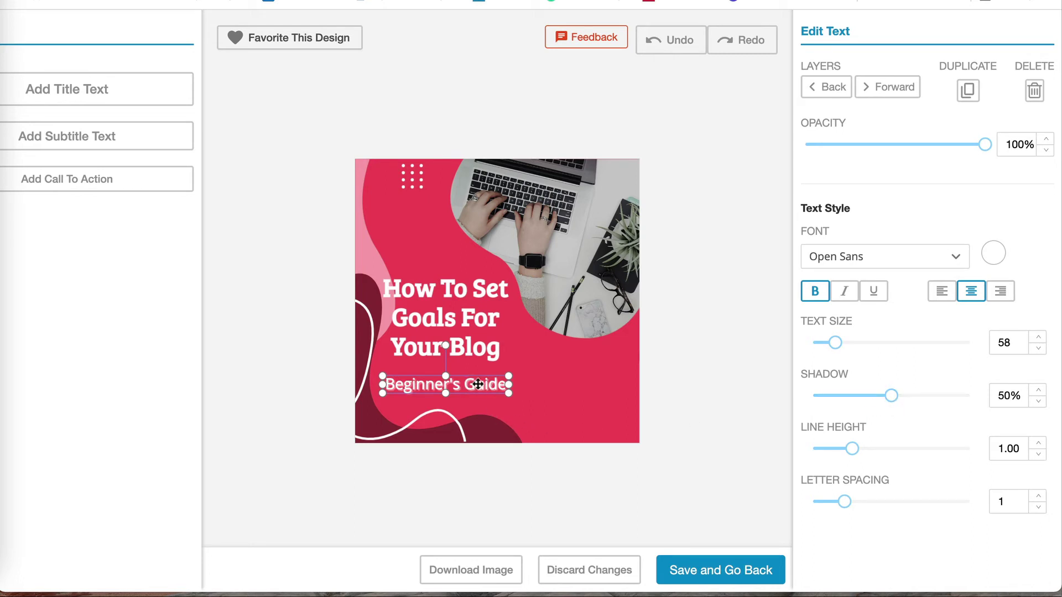
{"action": "left_click_drag", "start_coordinate": [890, 397], "coordinate": [809, 398]}
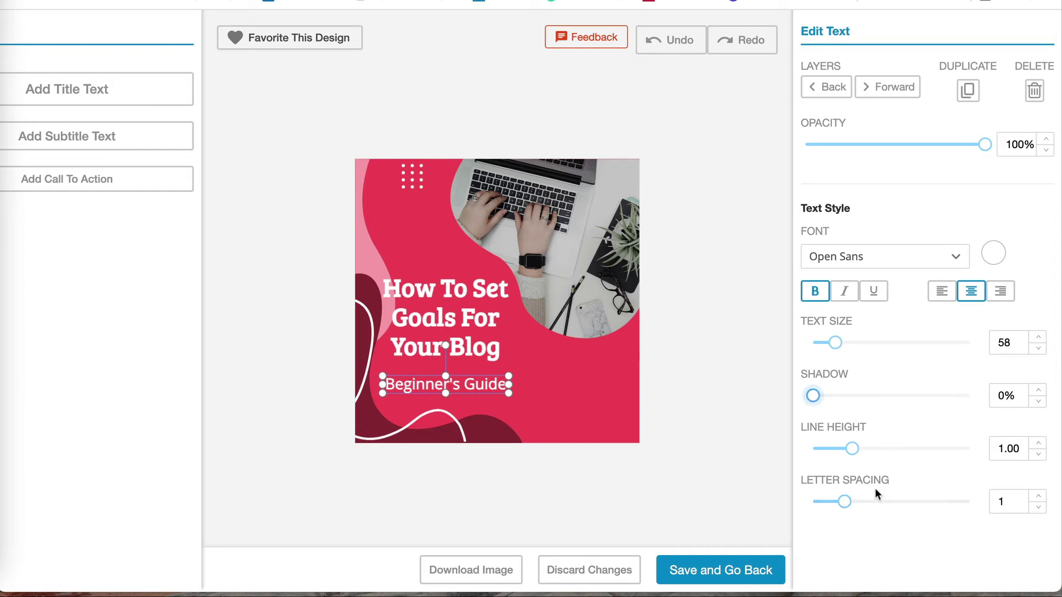
{"action": "mouse_move", "coordinate": [845, 502]}
{"action": "left_mouse_down"}
{"action": "mouse_move", "coordinate": [893, 501]}
{"action": "mouse_move", "coordinate": [845, 502]}
{"action": "left_mouse_up"}
{"action": "scroll", "coordinate": [383, 337], "scroll_direction": "left", "scroll_amount": 2}
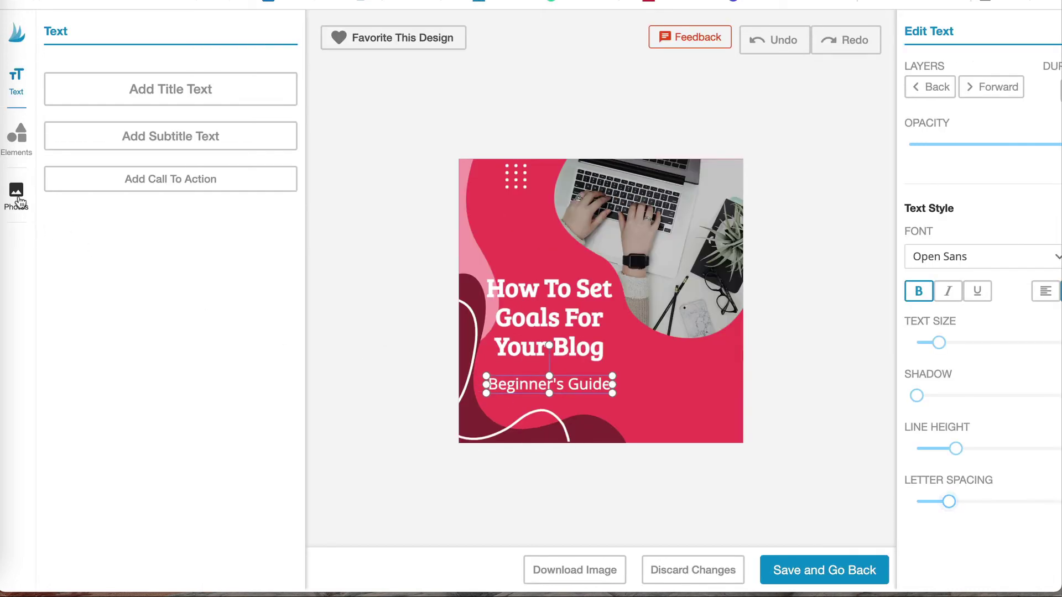
Save the pink design with its enlarged subtitle and return to the Design Gallery
{"action": "left_click", "coordinate": [17, 199]}
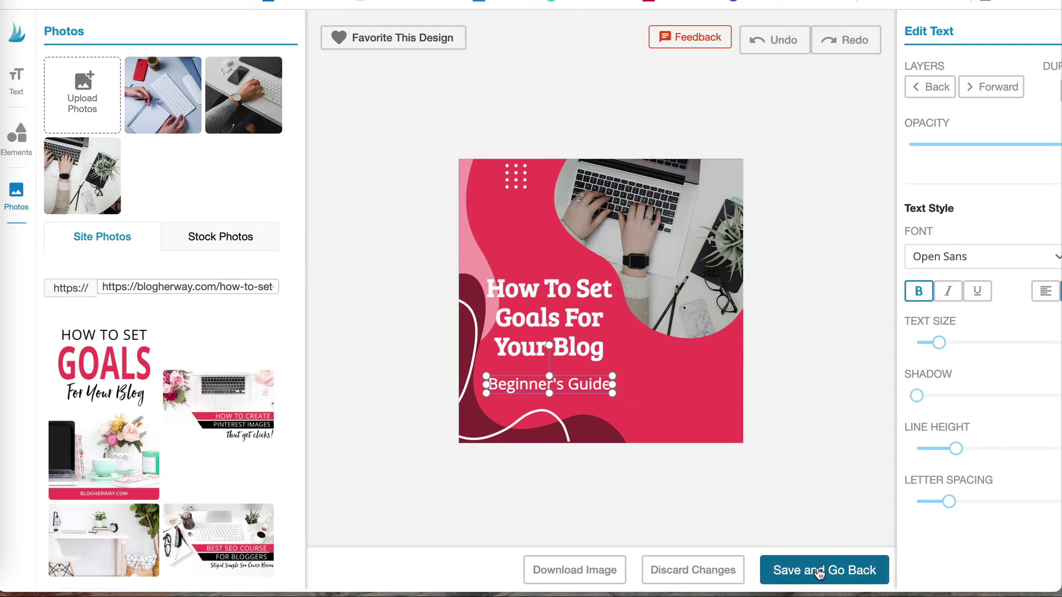
{"action": "left_click", "coordinate": [818, 569]}
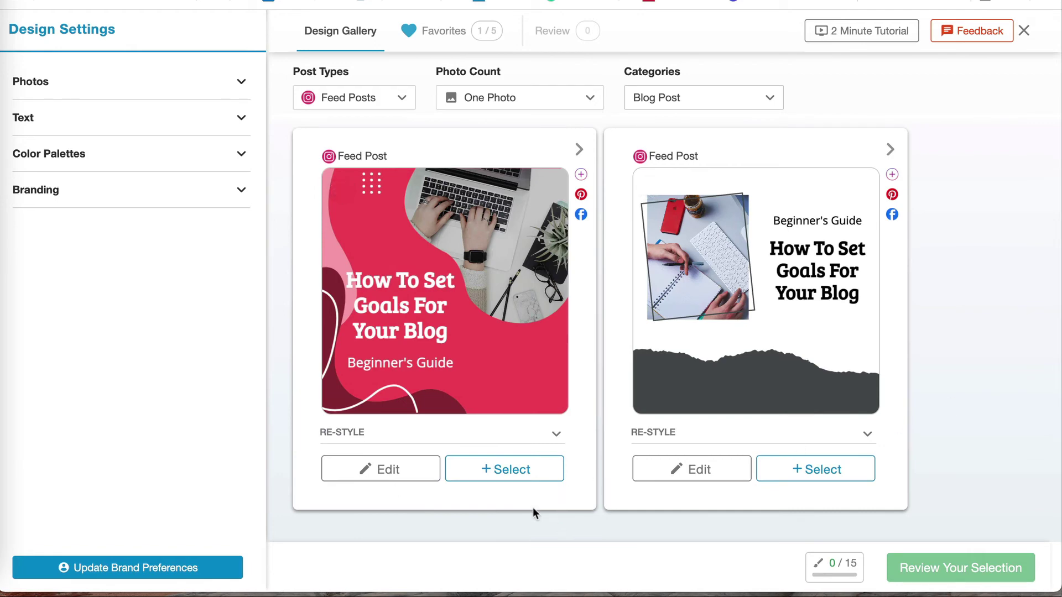
Select the edited pink design, review it, and expand its Story, Pin and Facebook Feed Post variants
{"action": "left_click", "coordinate": [518, 472]}
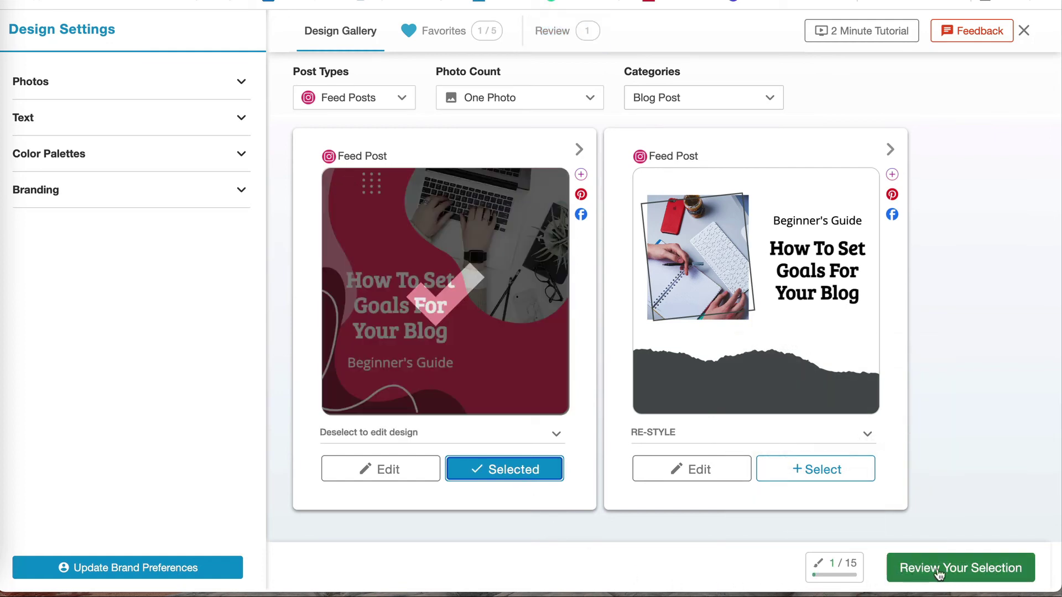
{"action": "left_click", "coordinate": [990, 569]}
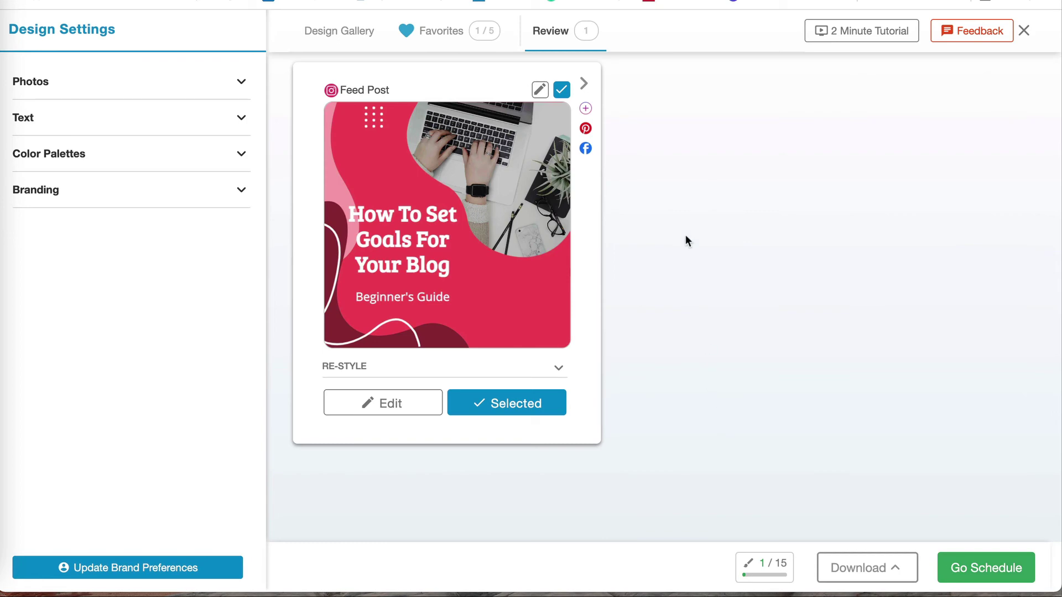
{"action": "left_click", "coordinate": [586, 87]}
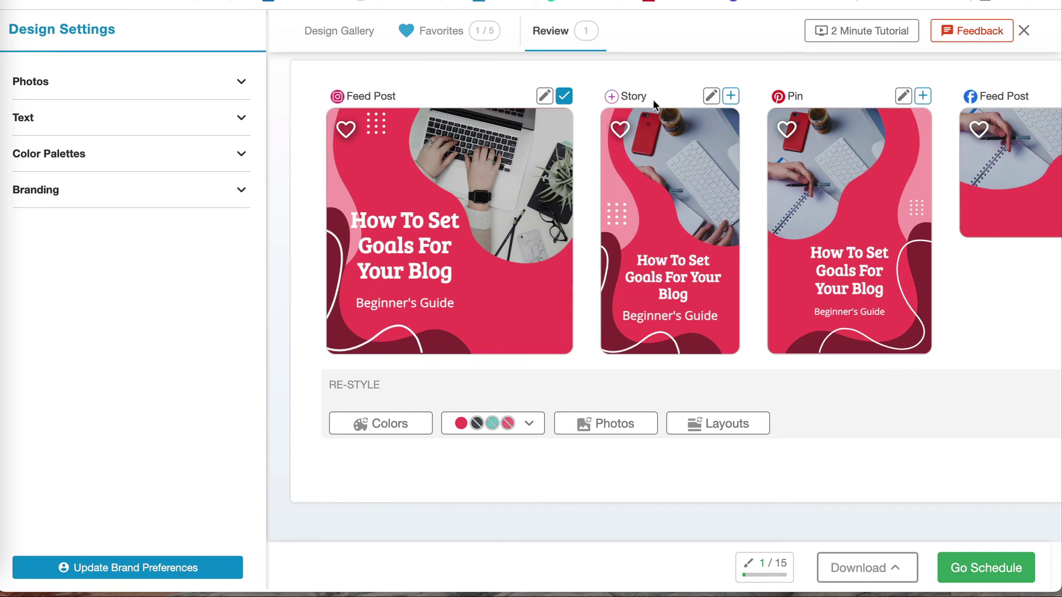
{"action": "scroll", "coordinate": [874, 247], "scroll_direction": "right", "scroll_amount": 3}
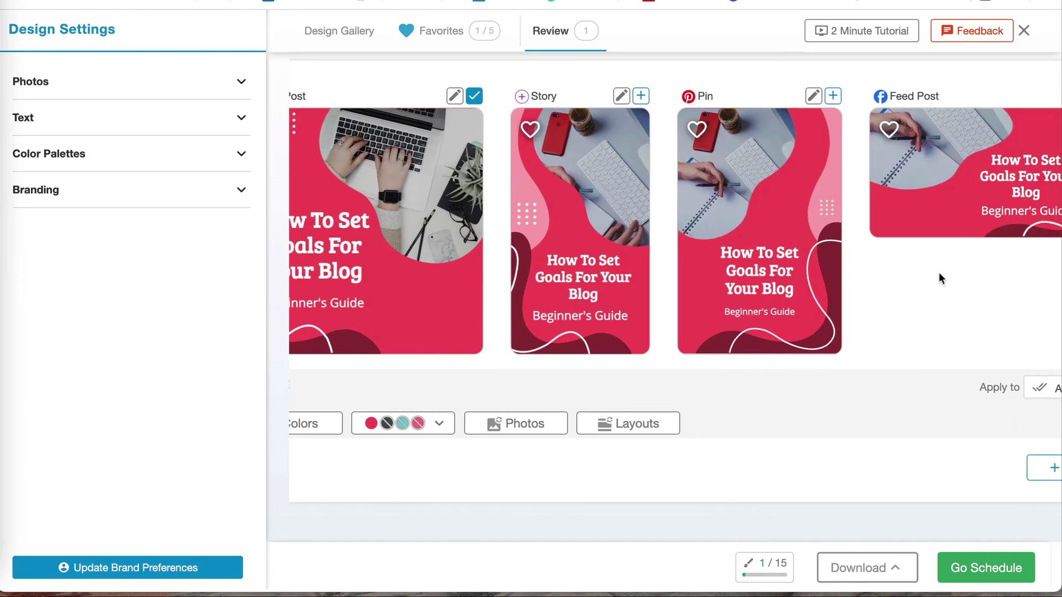
{"action": "scroll", "coordinate": [942, 277], "scroll_direction": "right", "scroll_amount": 3}
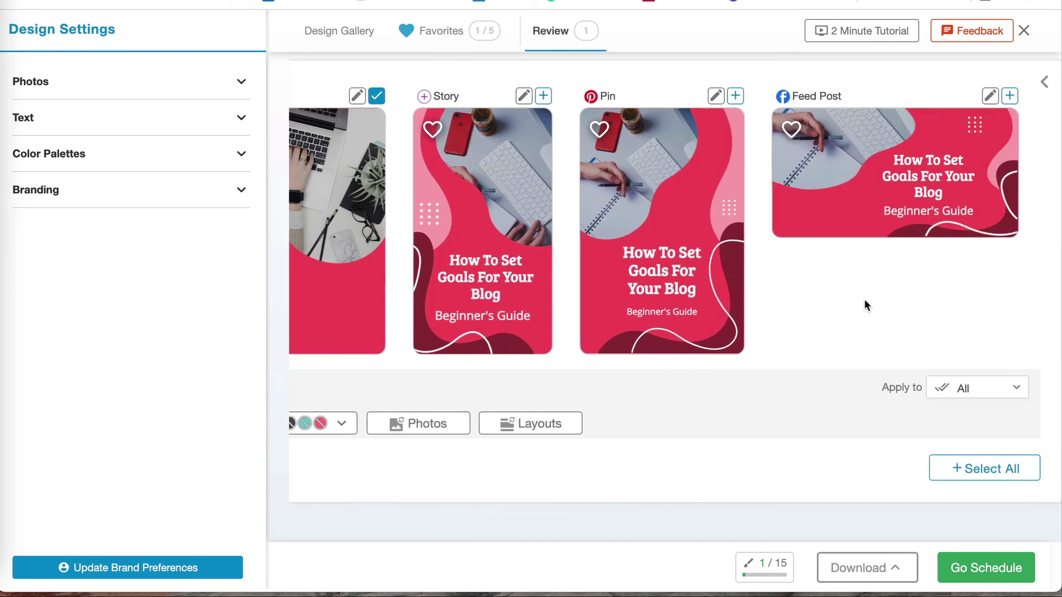
{"action": "scroll", "coordinate": [865, 301], "scroll_direction": "left", "scroll_amount": 5}
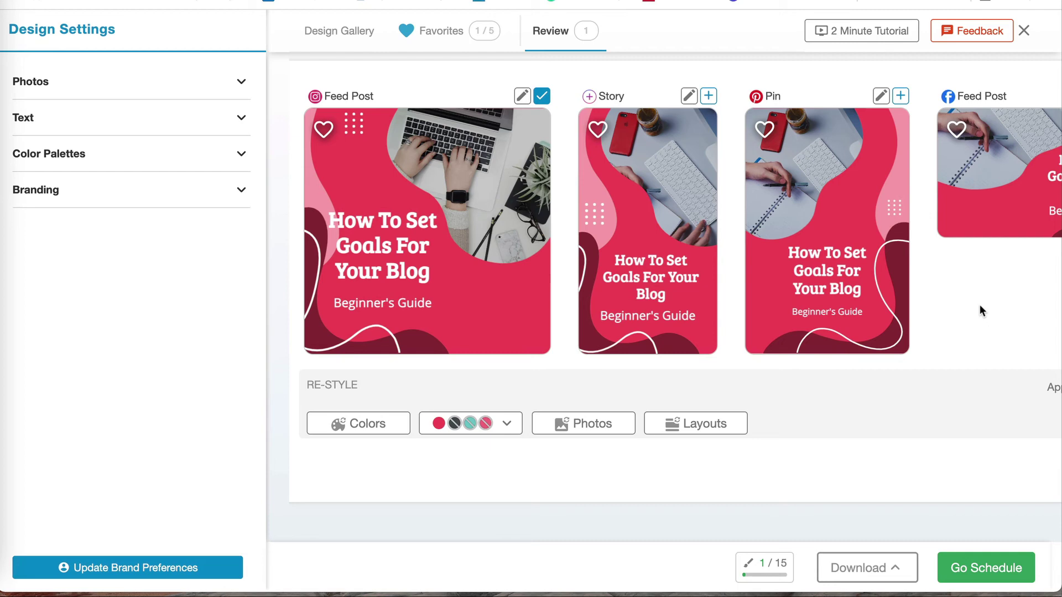
{"action": "scroll", "coordinate": [572, 314], "scroll_direction": "left", "scroll_amount": 1}
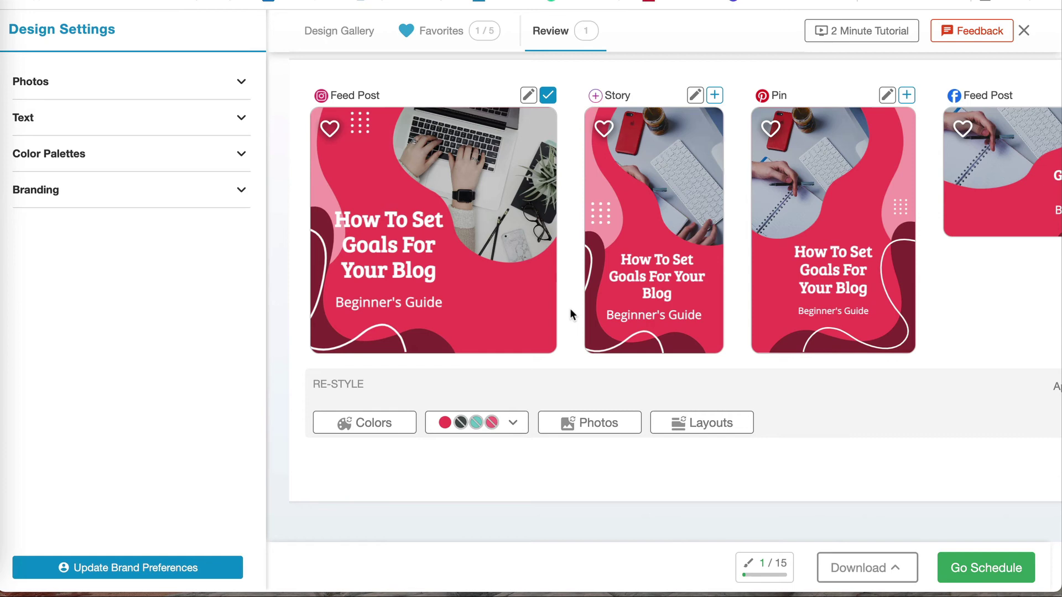
{"action": "scroll", "coordinate": [569, 307], "scroll_direction": "left", "scroll_amount": 1}
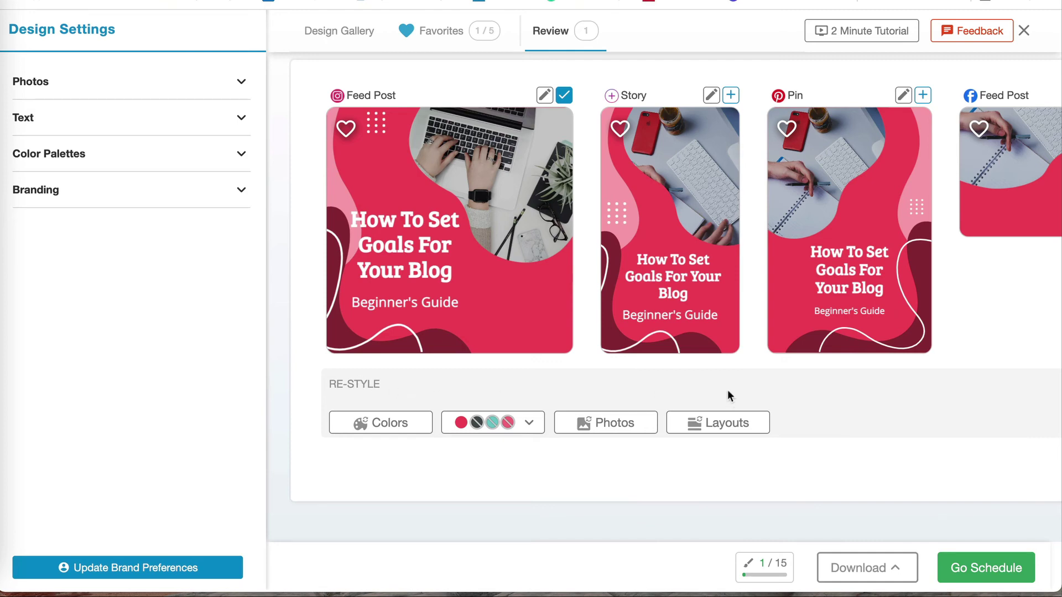
{"action": "scroll", "coordinate": [861, 412], "scroll_direction": "right", "scroll_amount": 5}
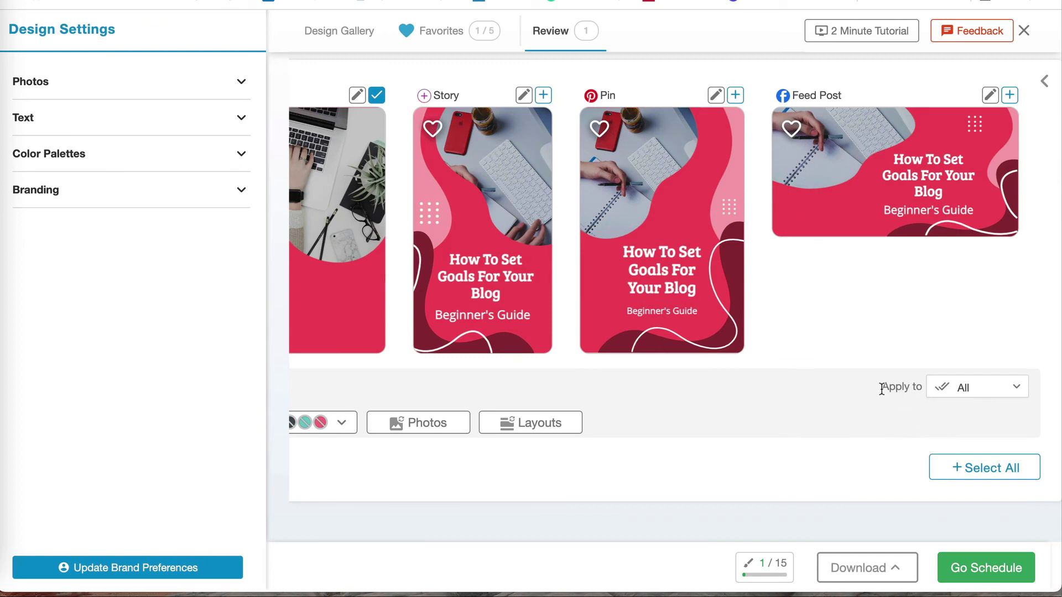
Apply re-style to Stories only and recolour the Story design teal
{"action": "left_click", "coordinate": [969, 392]}
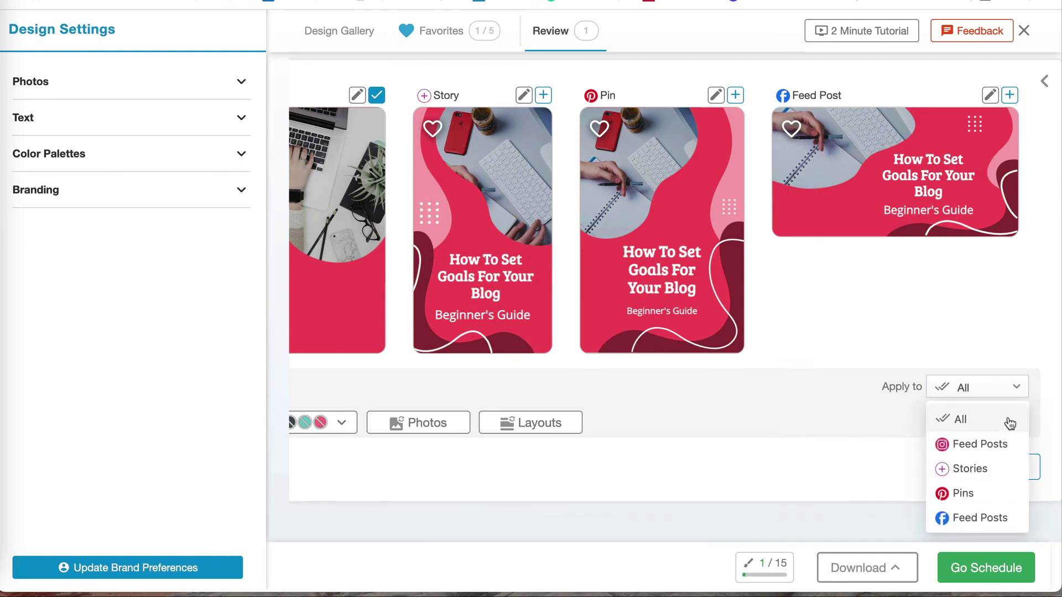
{"action": "left_click", "coordinate": [988, 471]}
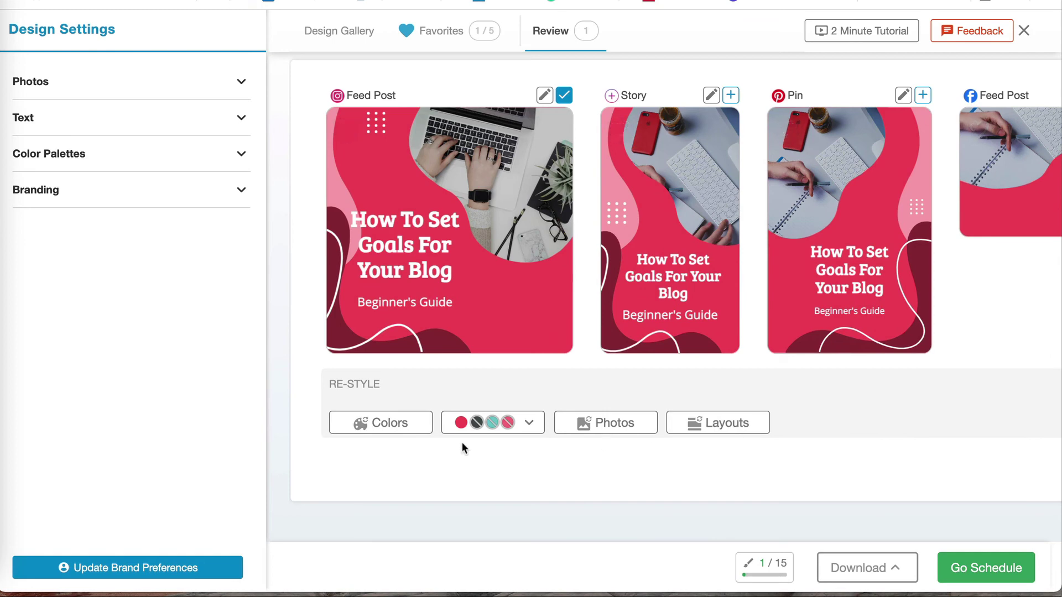
{"action": "left_click", "coordinate": [399, 424]}
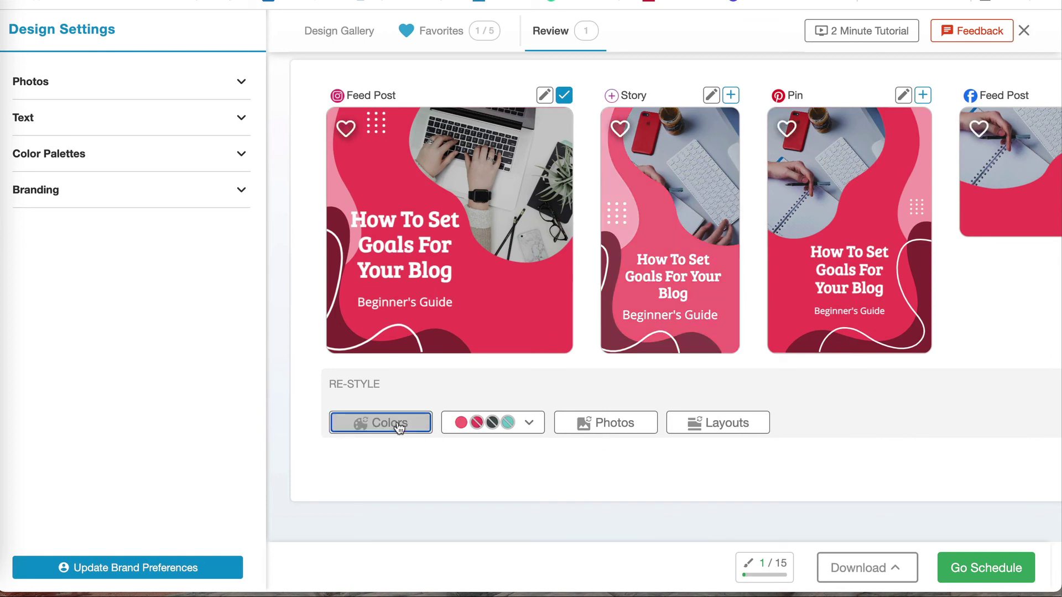
{"action": "left_click", "coordinate": [398, 423]}
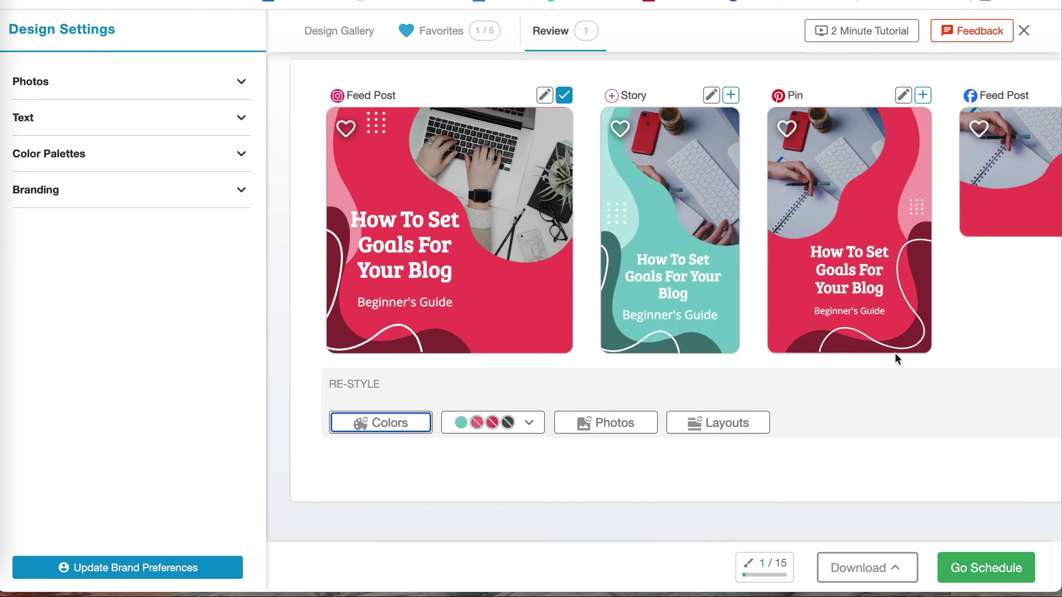
Apply re-style to Pins only and swap the Pin design's photo
{"action": "scroll", "coordinate": [895, 356], "scroll_direction": "right", "scroll_amount": 4}
{"action": "left_click", "coordinate": [984, 387]}
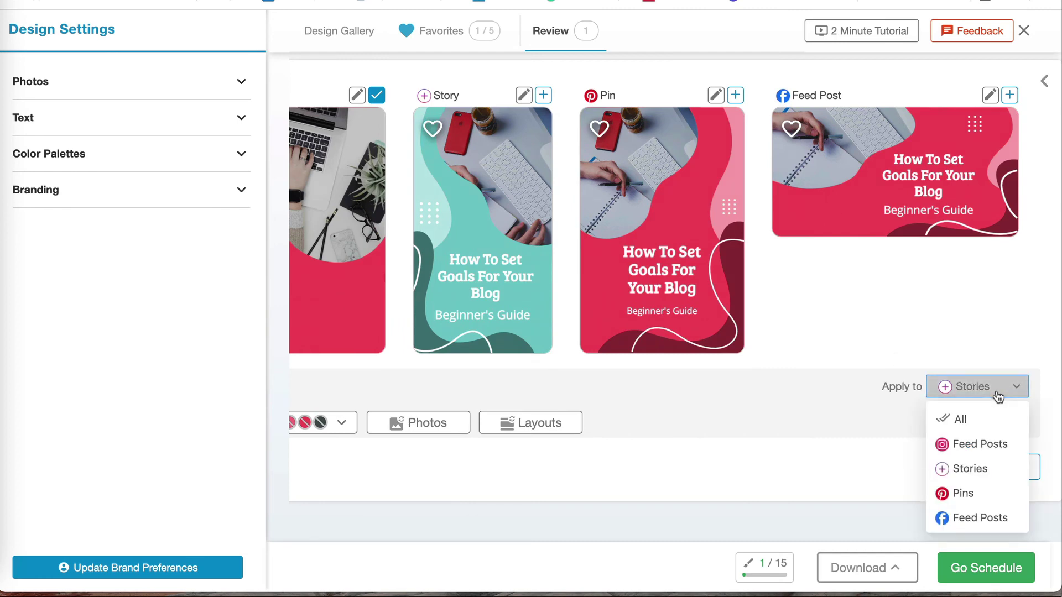
{"action": "left_click", "coordinate": [971, 494]}
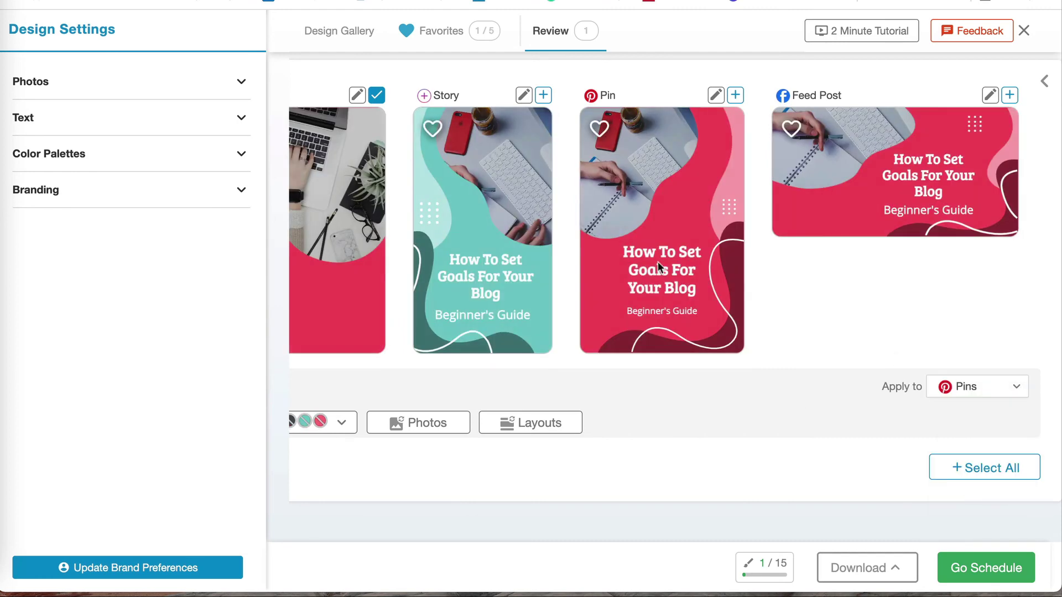
{"action": "scroll", "coordinate": [688, 335], "scroll_direction": "left", "scroll_amount": 4}
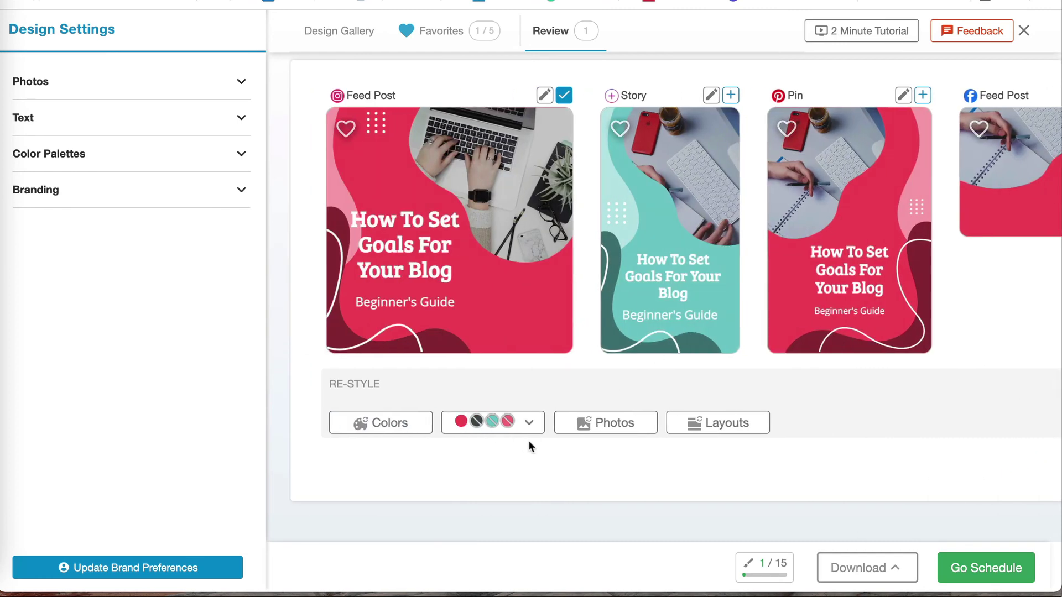
{"action": "left_click", "coordinate": [615, 424]}
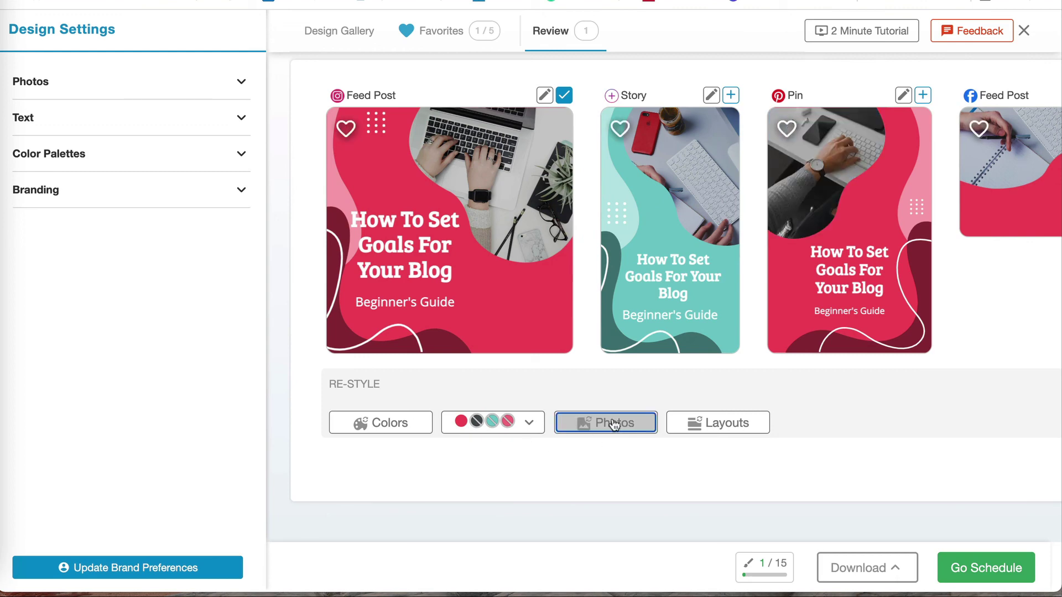
Apply re-style to Facebook Feed Posts only, giving it a new layout and teal colours
{"action": "scroll", "coordinate": [915, 439], "scroll_direction": "right", "scroll_amount": 5}
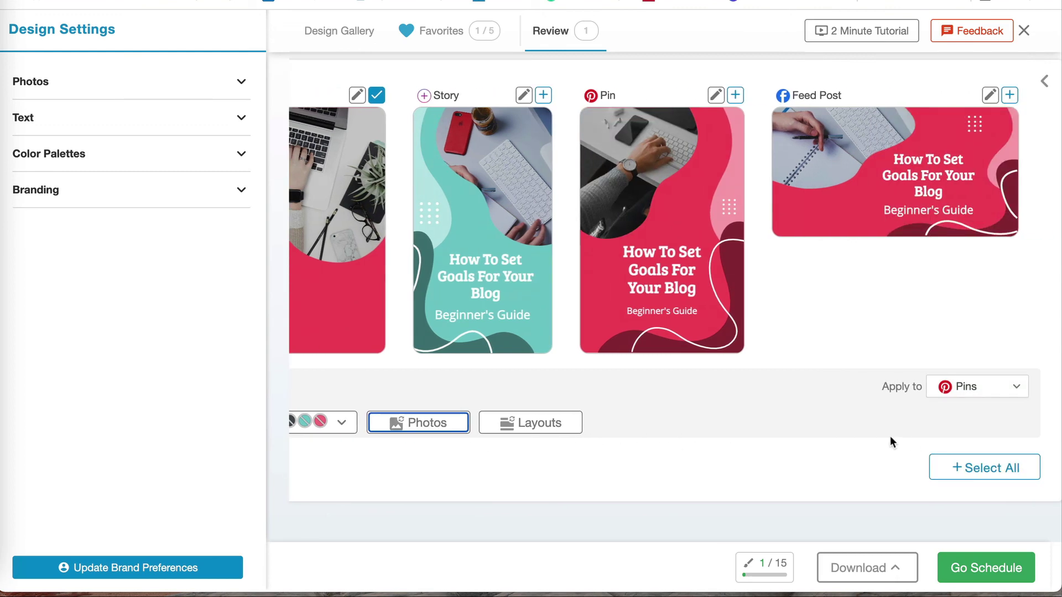
{"action": "left_click", "coordinate": [997, 391]}
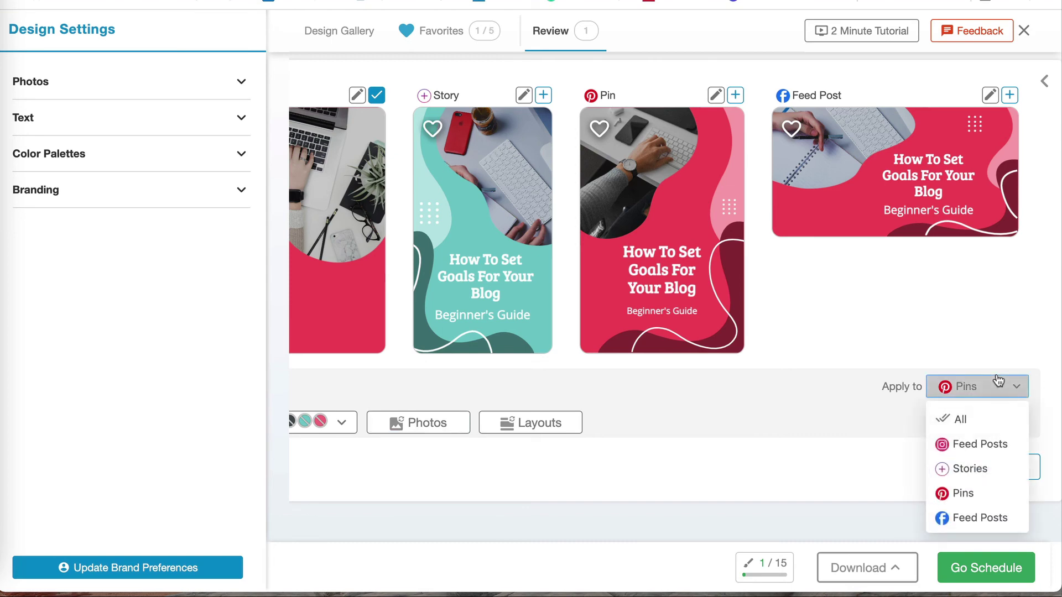
{"action": "left_click", "coordinate": [970, 515]}
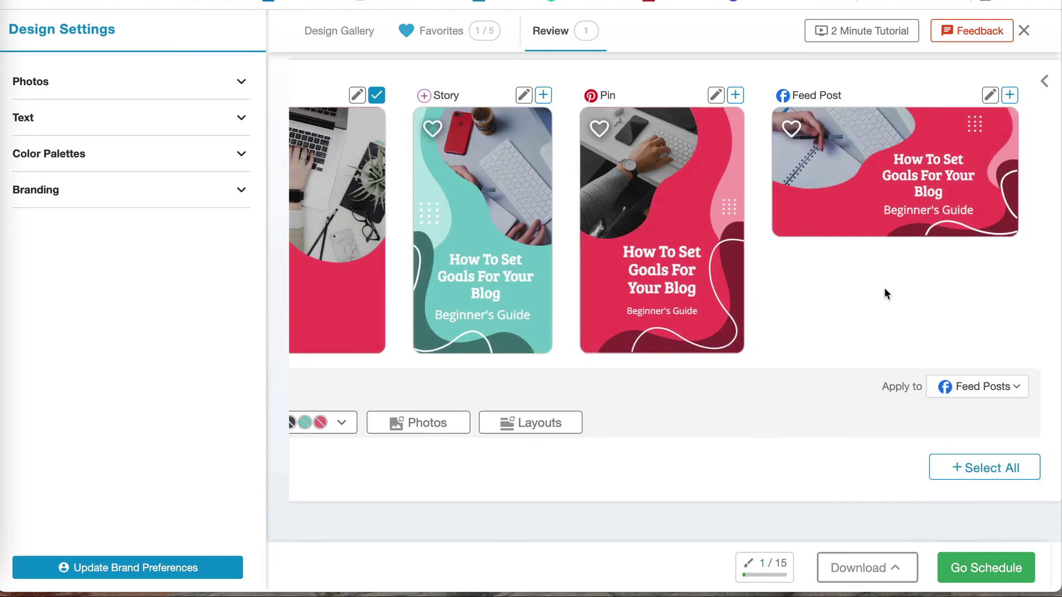
{"action": "scroll", "coordinate": [712, 377], "scroll_direction": "left", "scroll_amount": 3}
{"action": "left_click", "coordinate": [608, 429]}
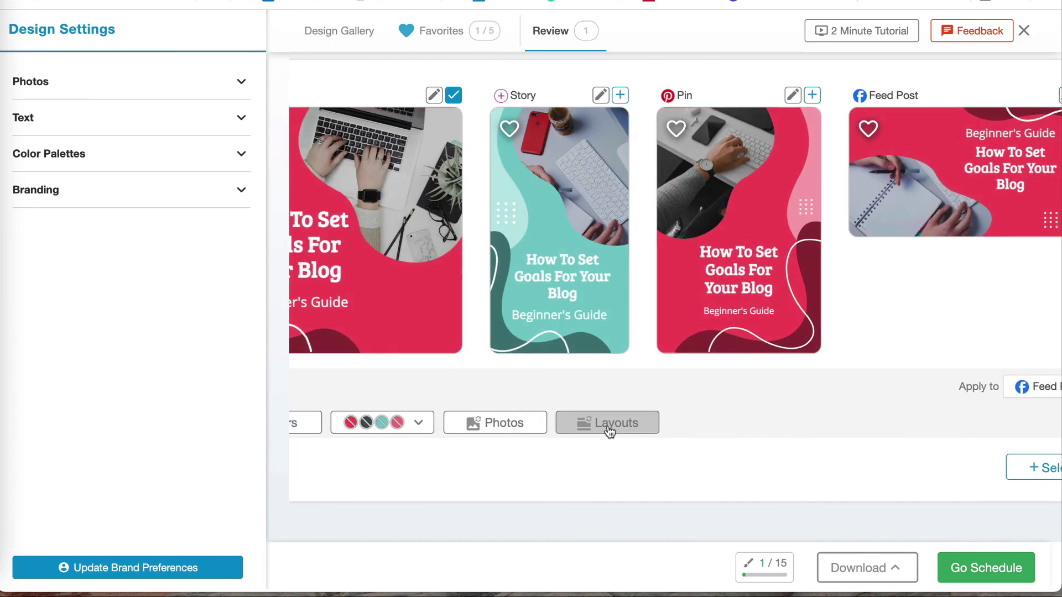
{"action": "scroll", "coordinate": [508, 444], "scroll_direction": "left", "scroll_amount": 2}
{"action": "left_click", "coordinate": [350, 427]}
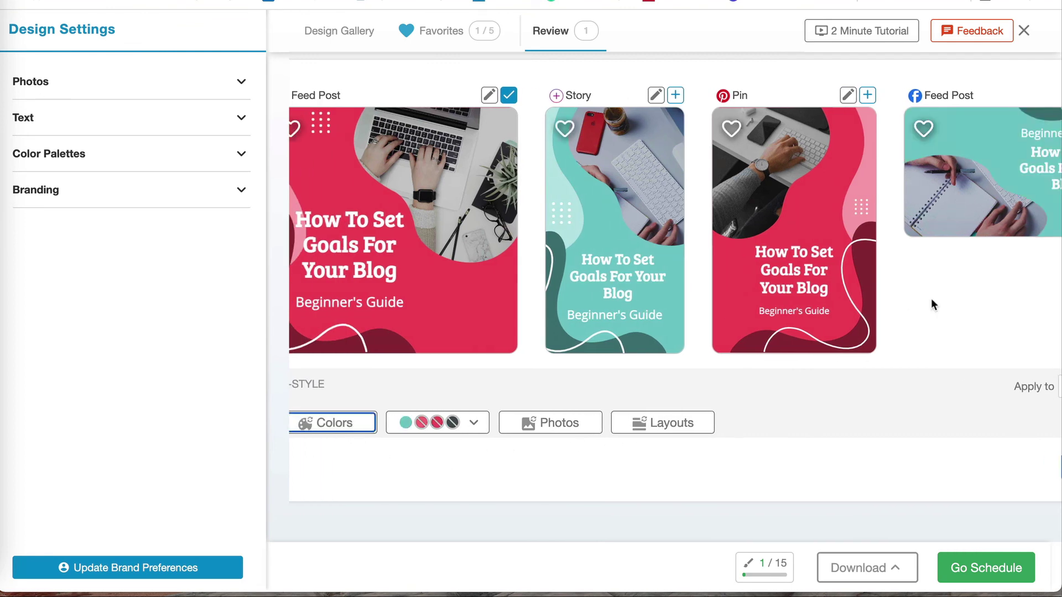
{"action": "scroll", "coordinate": [932, 302], "scroll_direction": "right", "scroll_amount": 3}
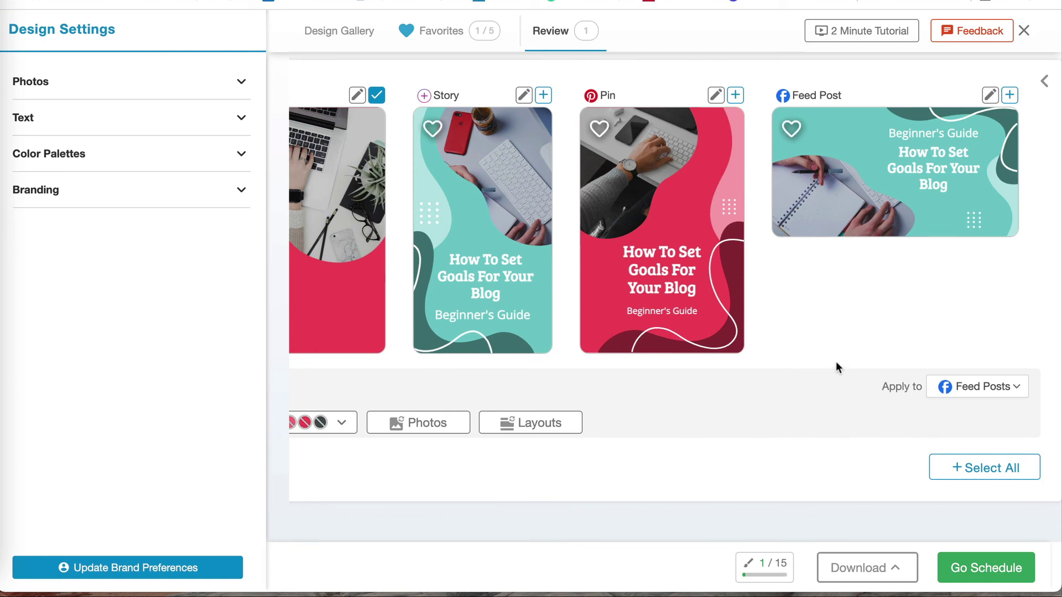
{"action": "scroll", "coordinate": [834, 363], "scroll_direction": "left", "scroll_amount": 2}
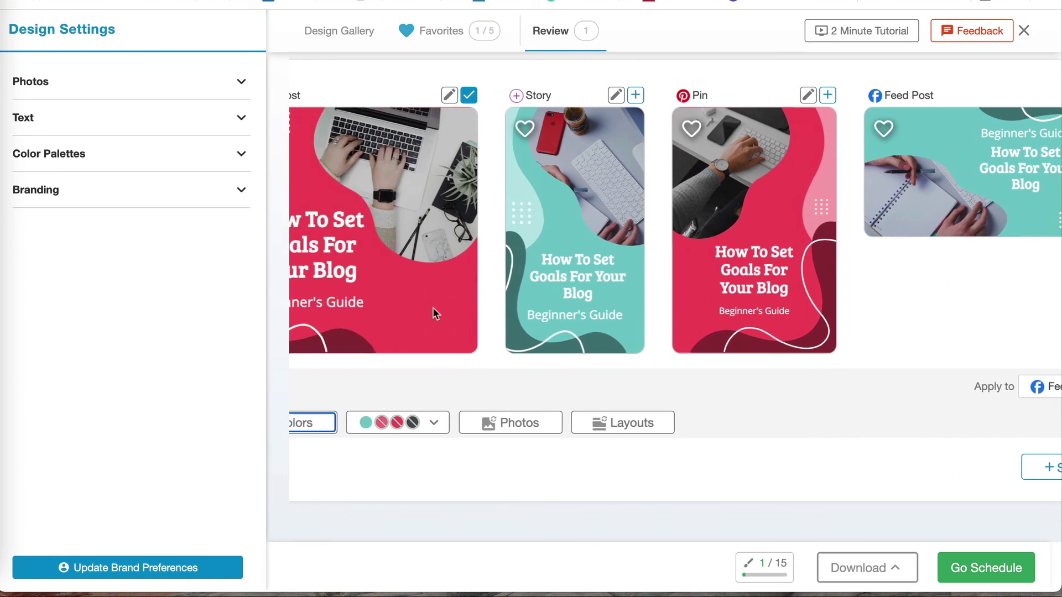
{"action": "scroll", "coordinate": [905, 300], "scroll_direction": "left", "scroll_amount": 2}
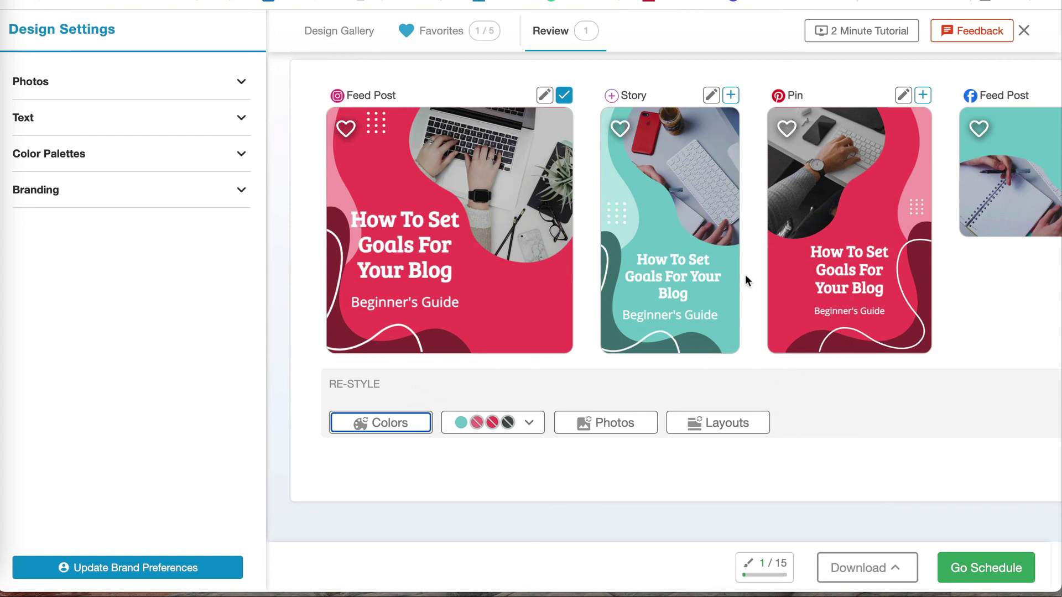
Select the Story and Pin designs, leaving the Facebook Feed Post unticked so 3/15 are selected
{"action": "scroll", "coordinate": [745, 274], "scroll_direction": "right", "scroll_amount": 1}
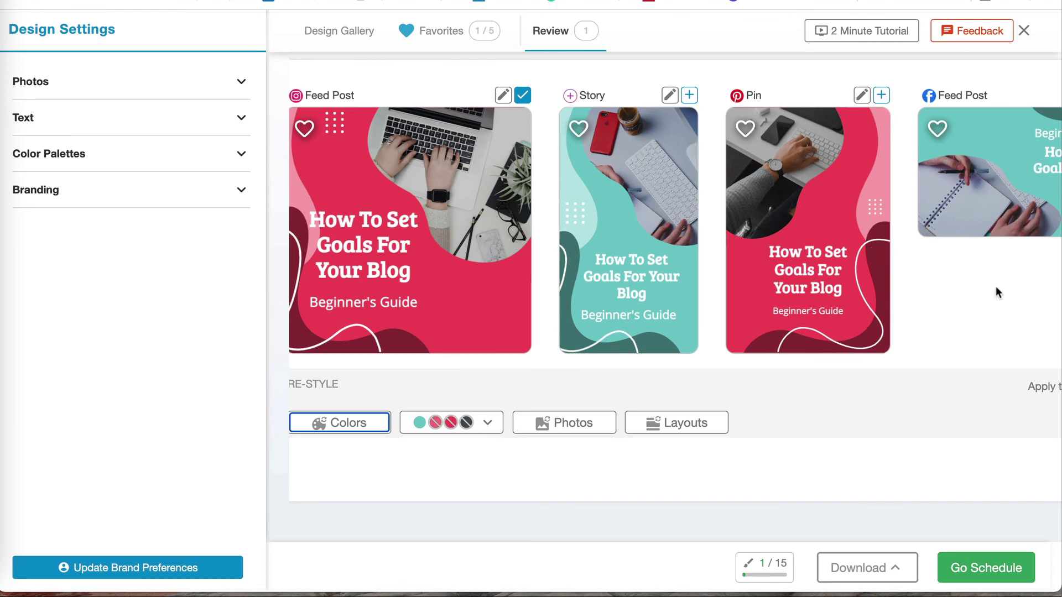
{"action": "scroll", "coordinate": [995, 287], "scroll_direction": "right", "scroll_amount": 3}
{"action": "scroll", "coordinate": [821, 292], "scroll_direction": "left", "scroll_amount": 4}
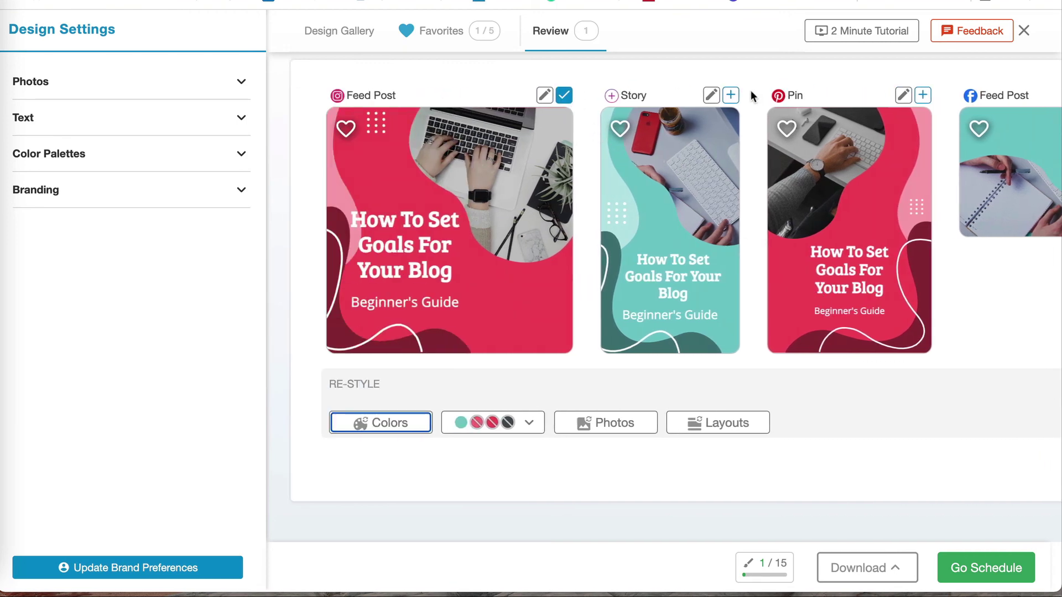
{"action": "left_click", "coordinate": [731, 96]}
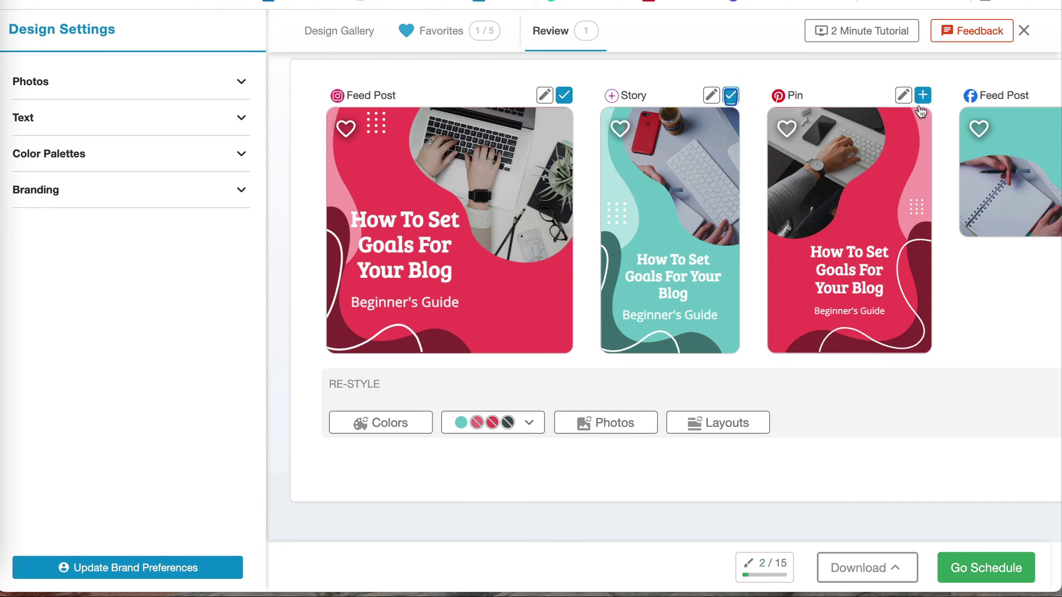
{"action": "left_click", "coordinate": [923, 97]}
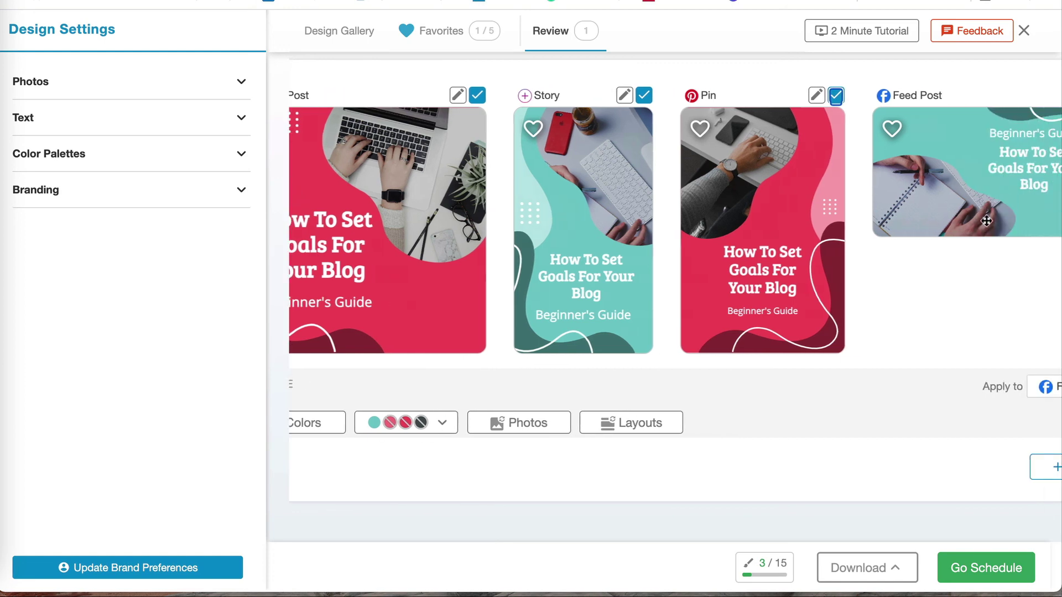
{"action": "left_click", "coordinate": [1010, 95]}
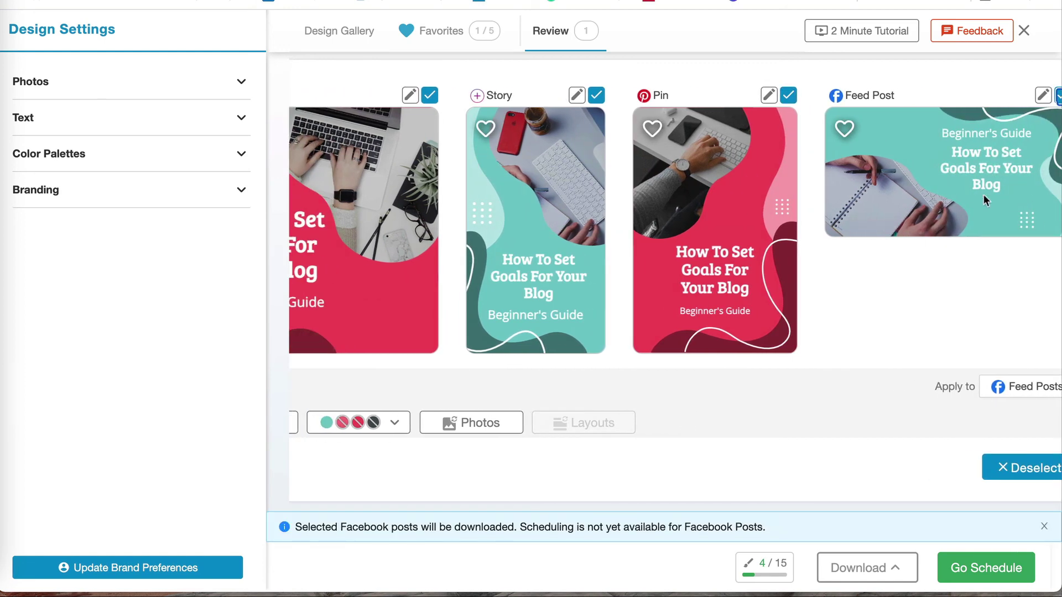
{"action": "mouse_move", "coordinate": [754, 568]}
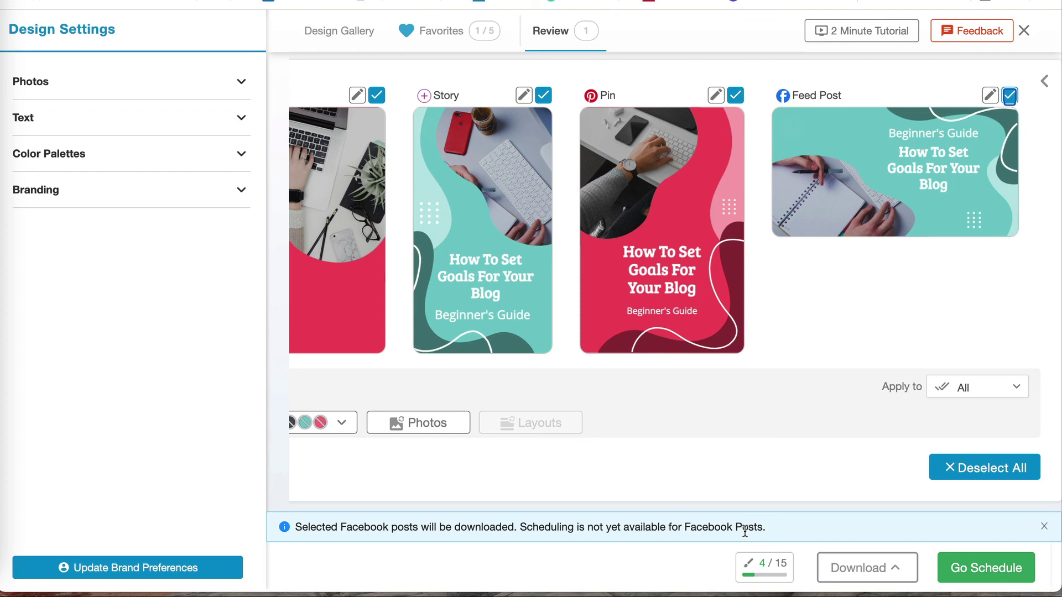
{"action": "left_click", "coordinate": [1011, 97]}
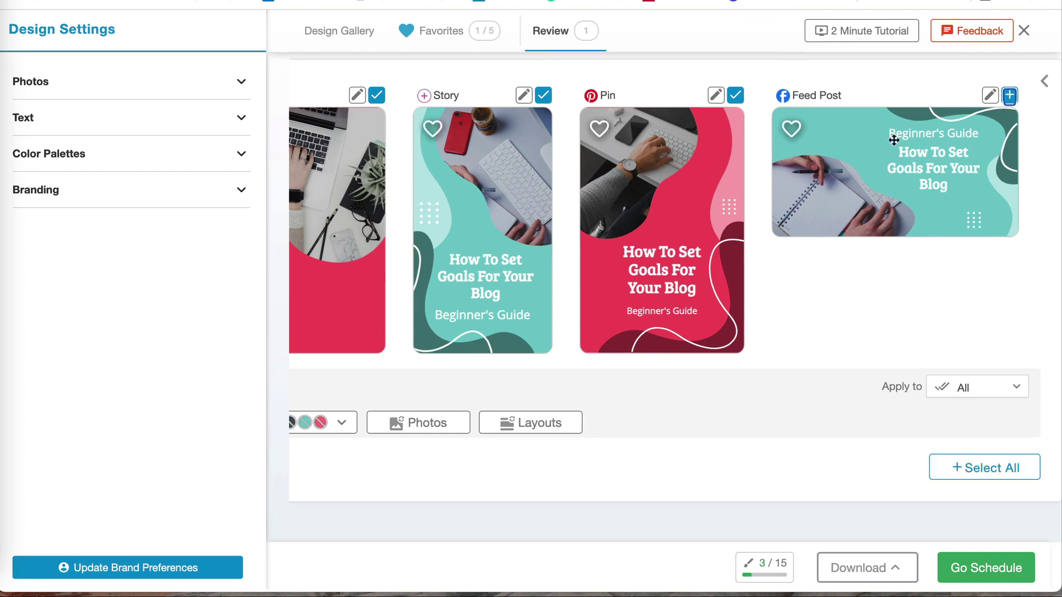
{"action": "scroll", "coordinate": [784, 269], "scroll_direction": "left", "scroll_amount": 4}
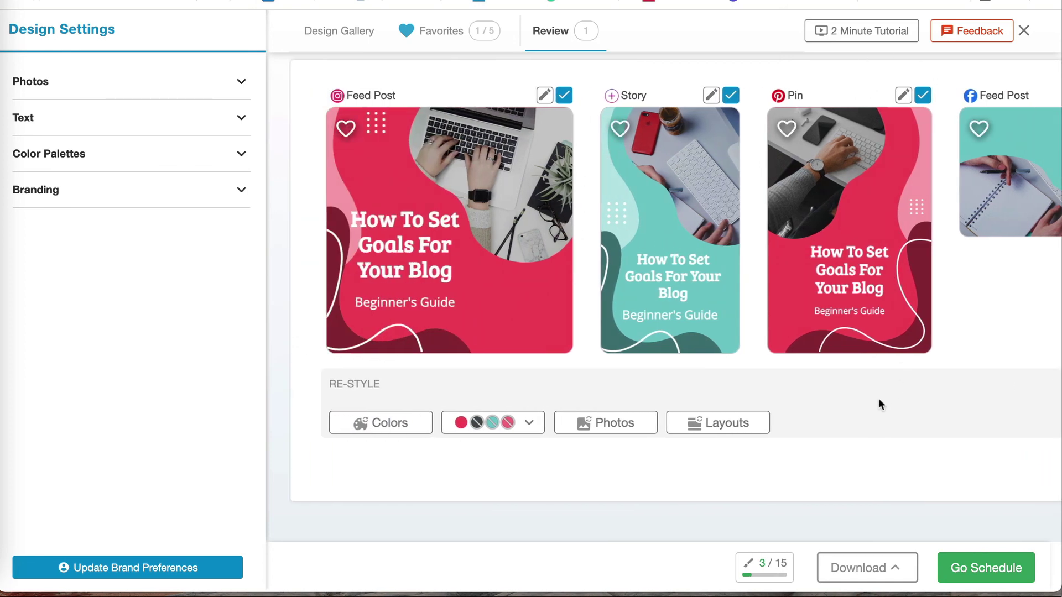
Send the three selected designs to the Publisher's drafts with Go Schedule
{"action": "left_click", "coordinate": [983, 553]}
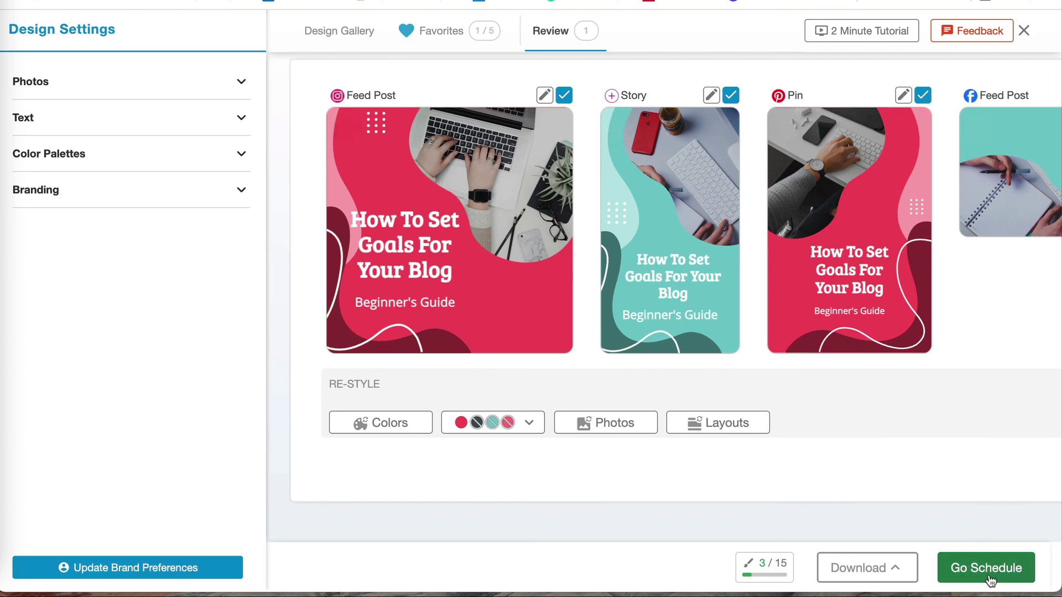